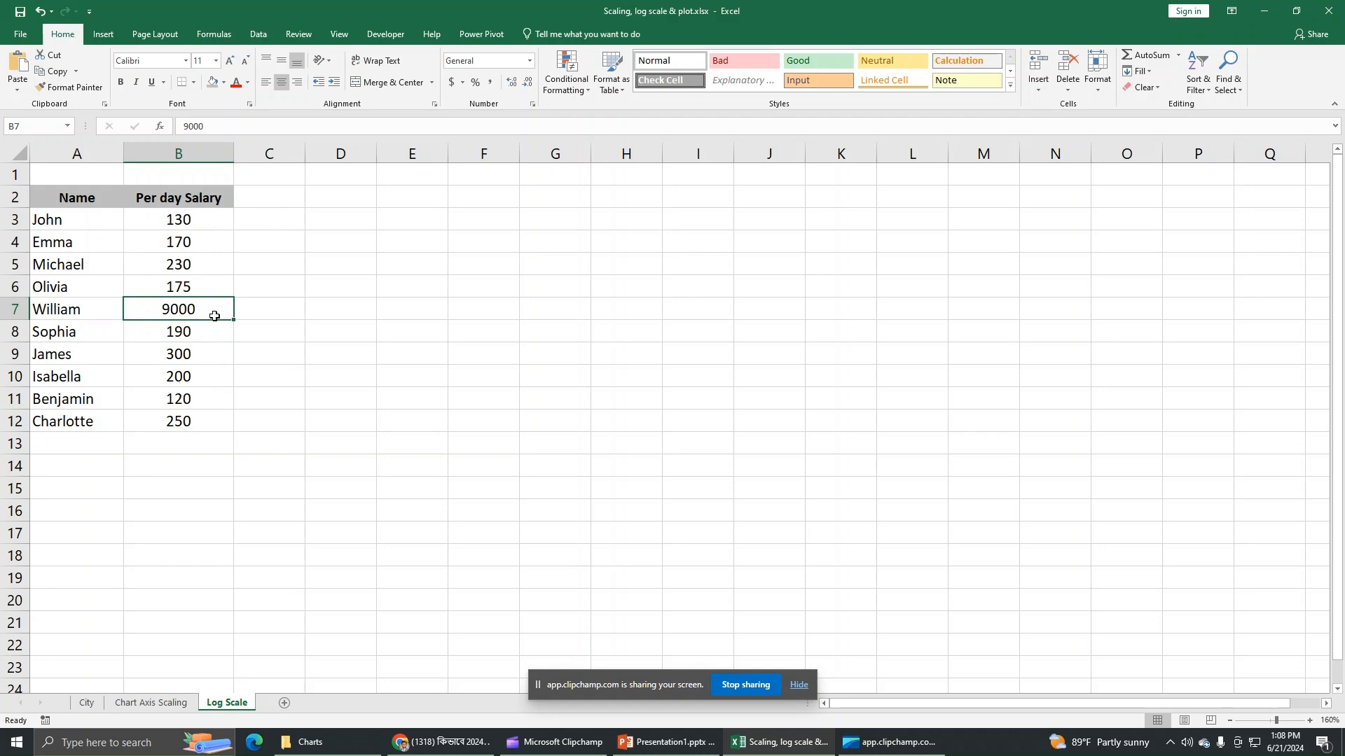
# Step: Insert a clustered bar chart of the employee names and salaries in A2:B12
pyautogui.moveTo(106, 205); pyautogui.dragTo(175, 428)
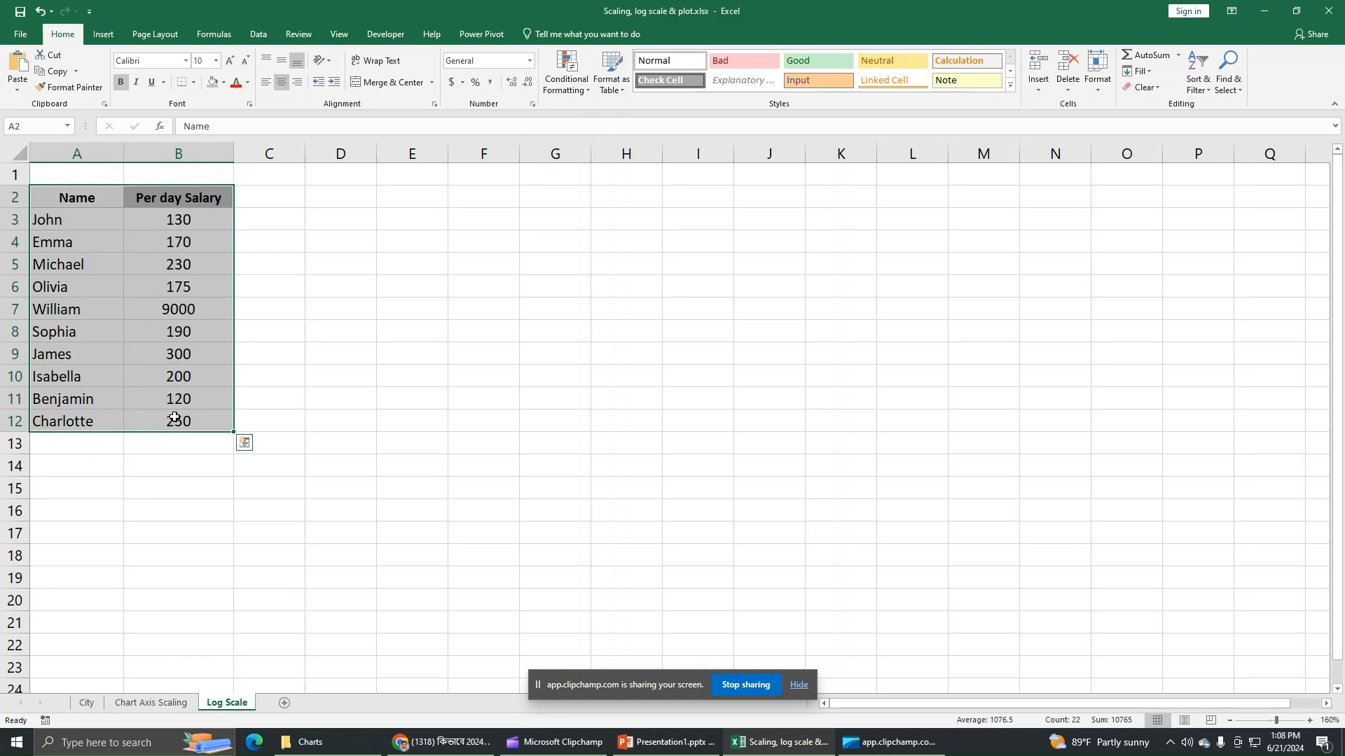
pyautogui.click(108, 37)
pyautogui.click(630, 74)
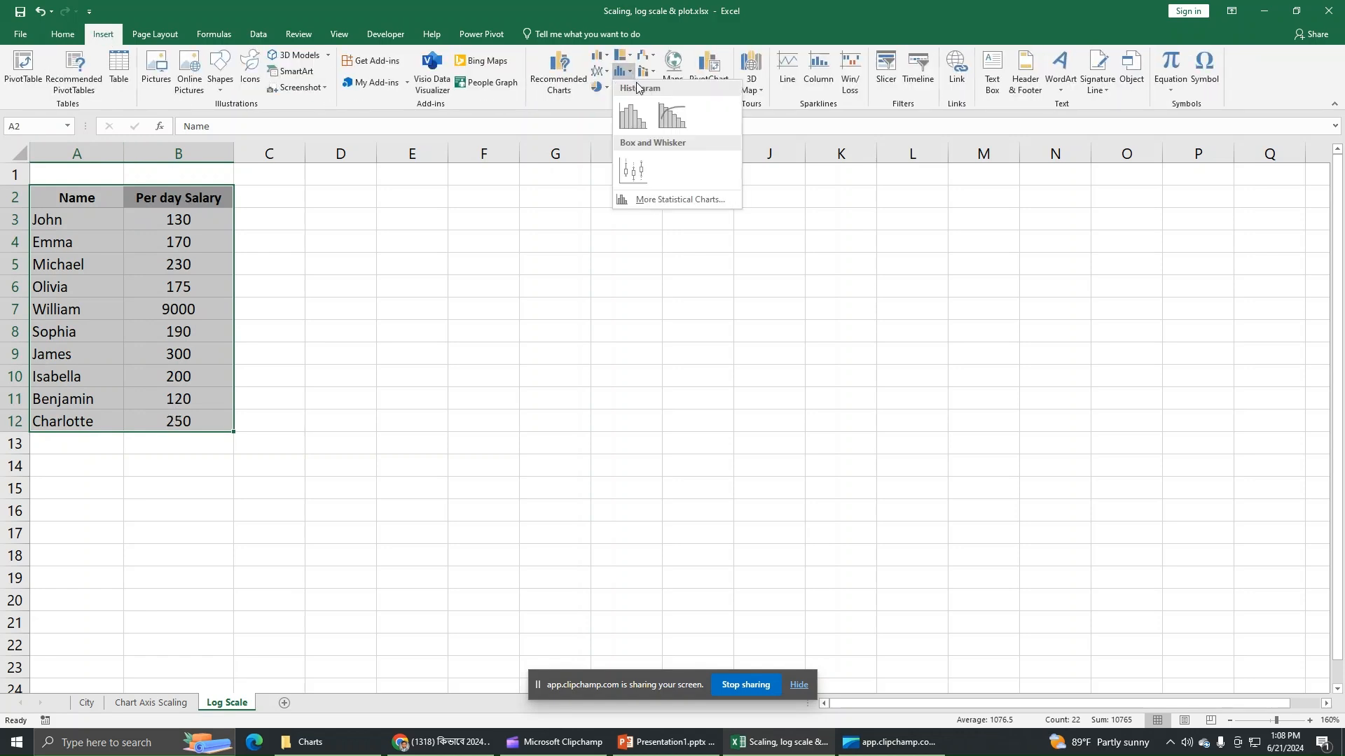
pyautogui.click(645, 199)
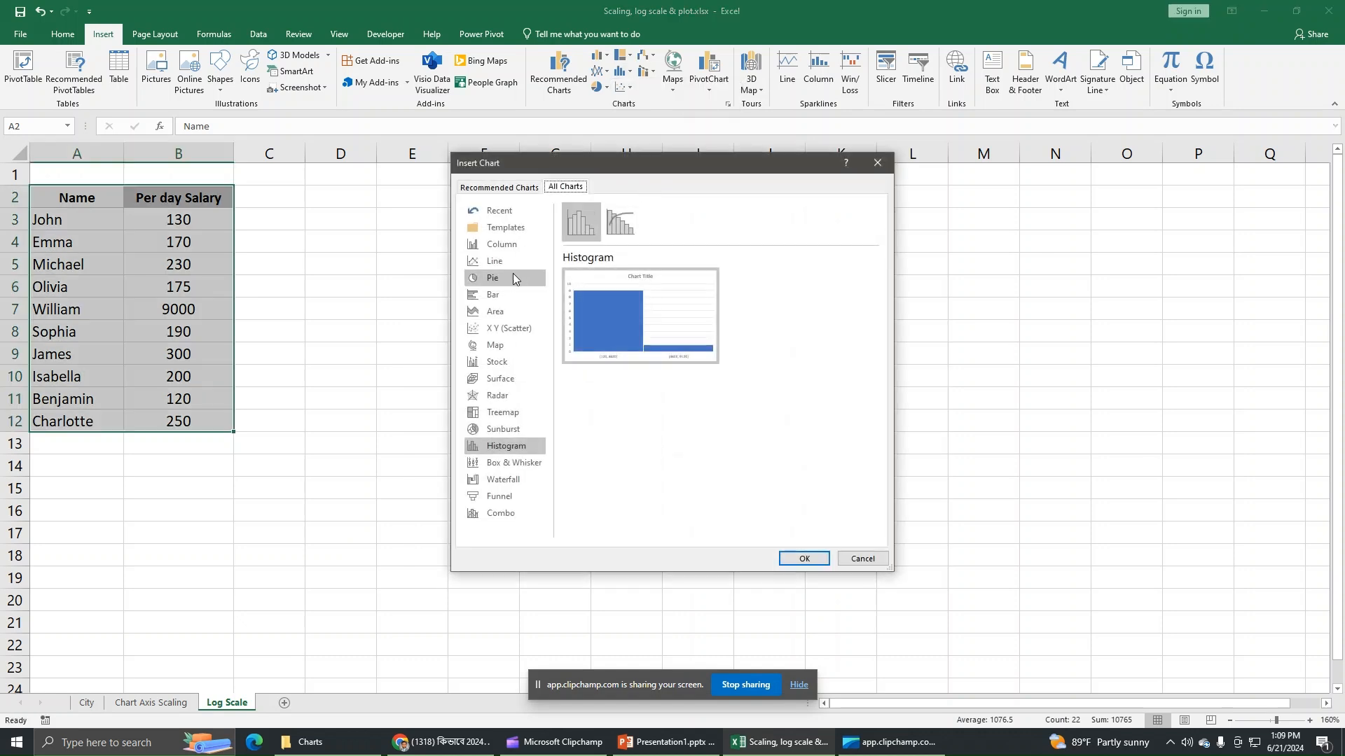
pyautogui.click(497, 295)
pyautogui.moveTo(623, 301)
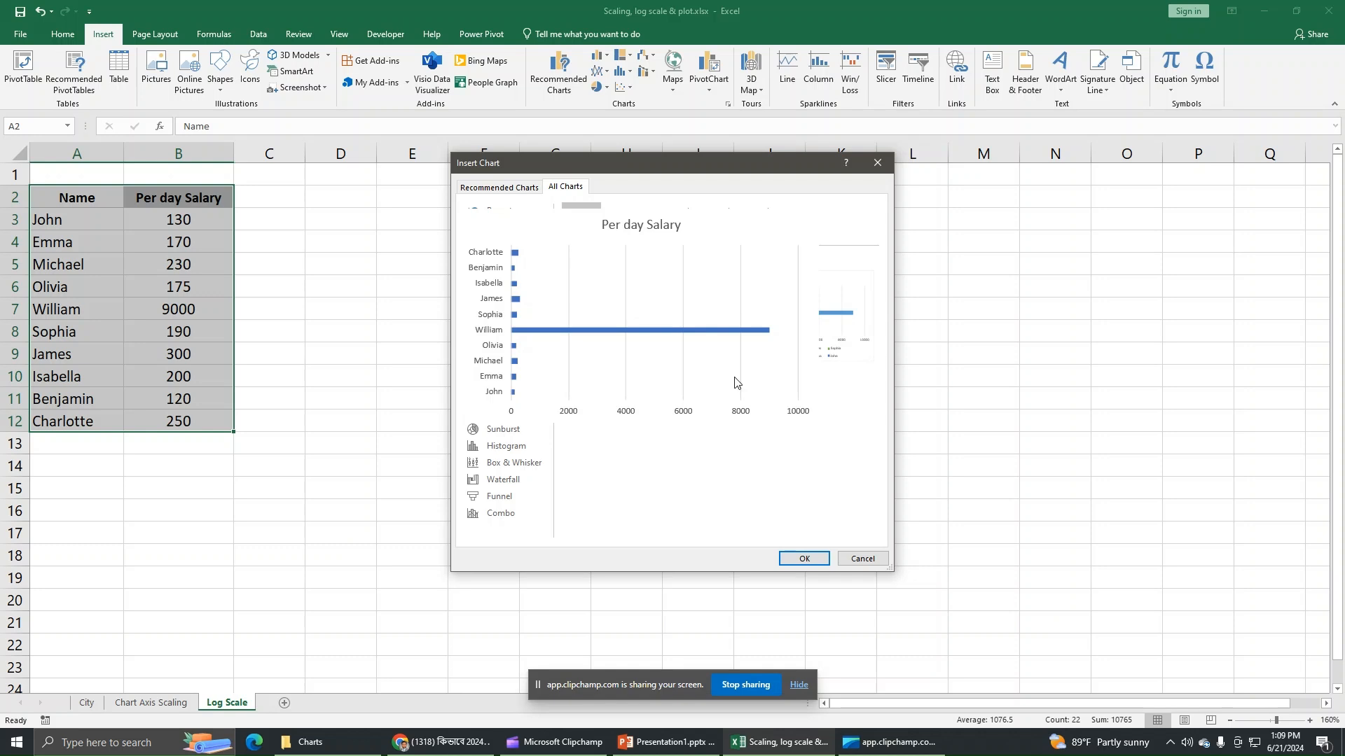
pyautogui.click(802, 558)
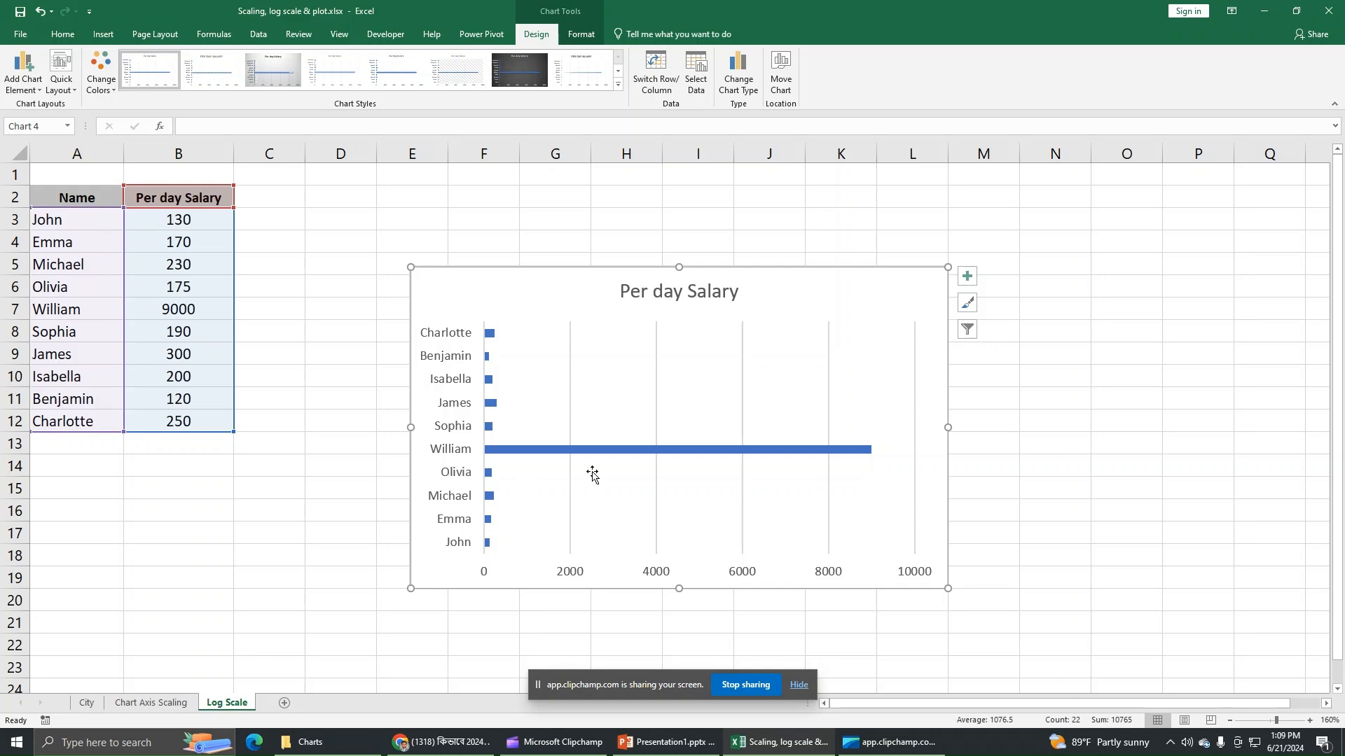
# Step: Open Format Axis for the horizontal value axis and expand its Axis Options
pyautogui.moveTo(576, 457)
pyautogui.doubleClick(836, 284)
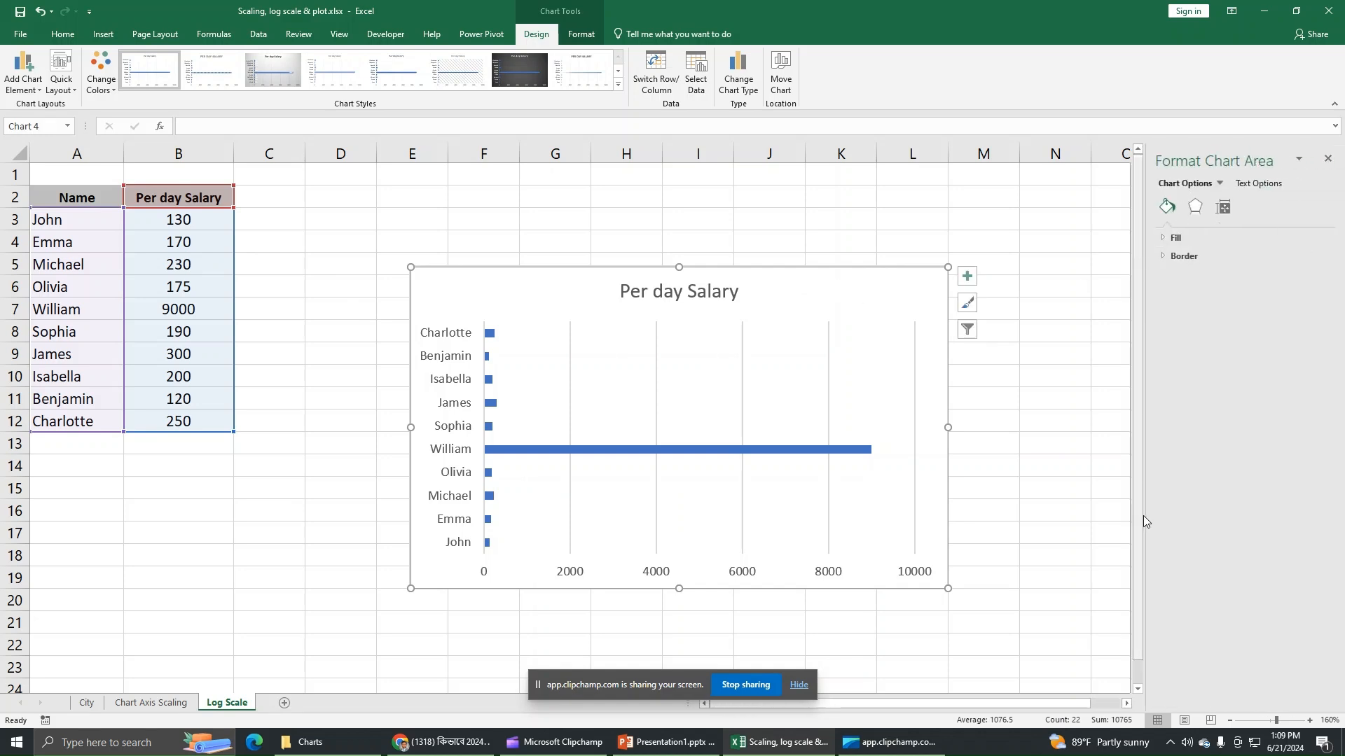
pyautogui.click(1220, 183)
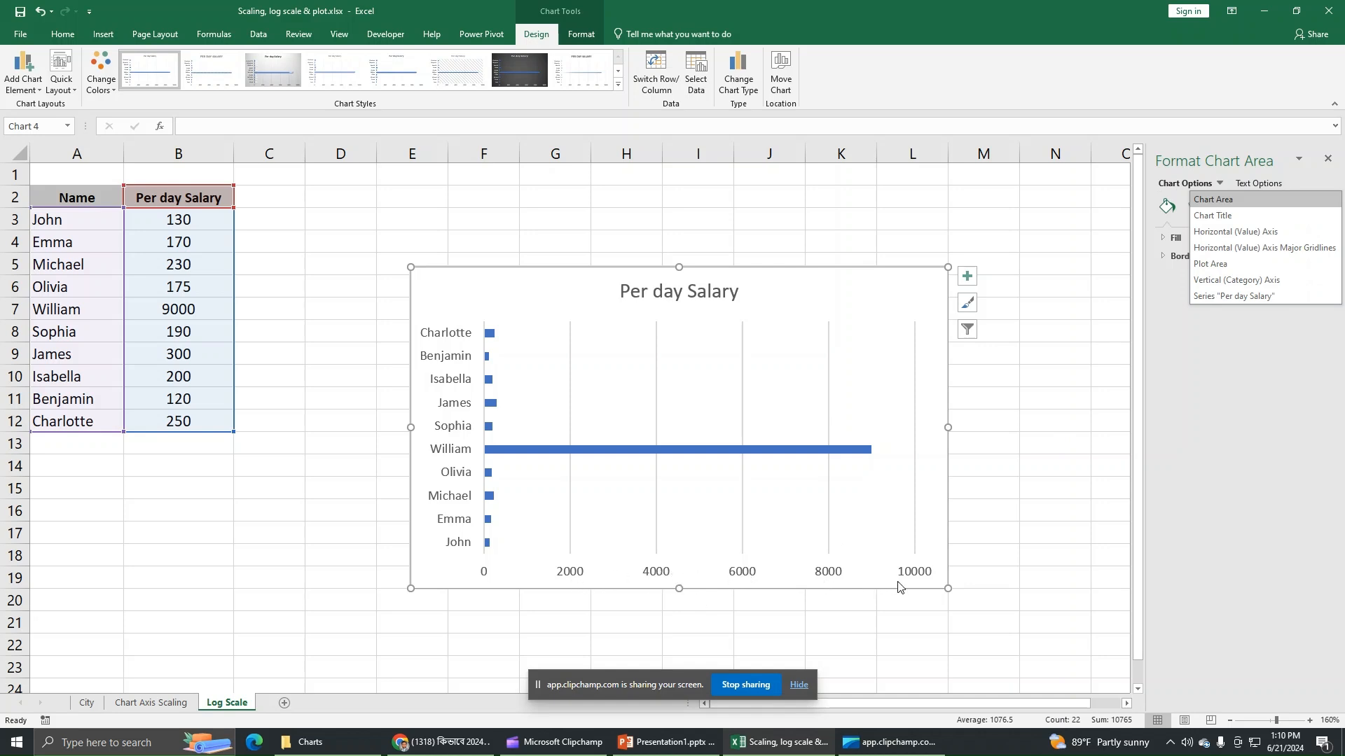
pyautogui.click(1232, 232)
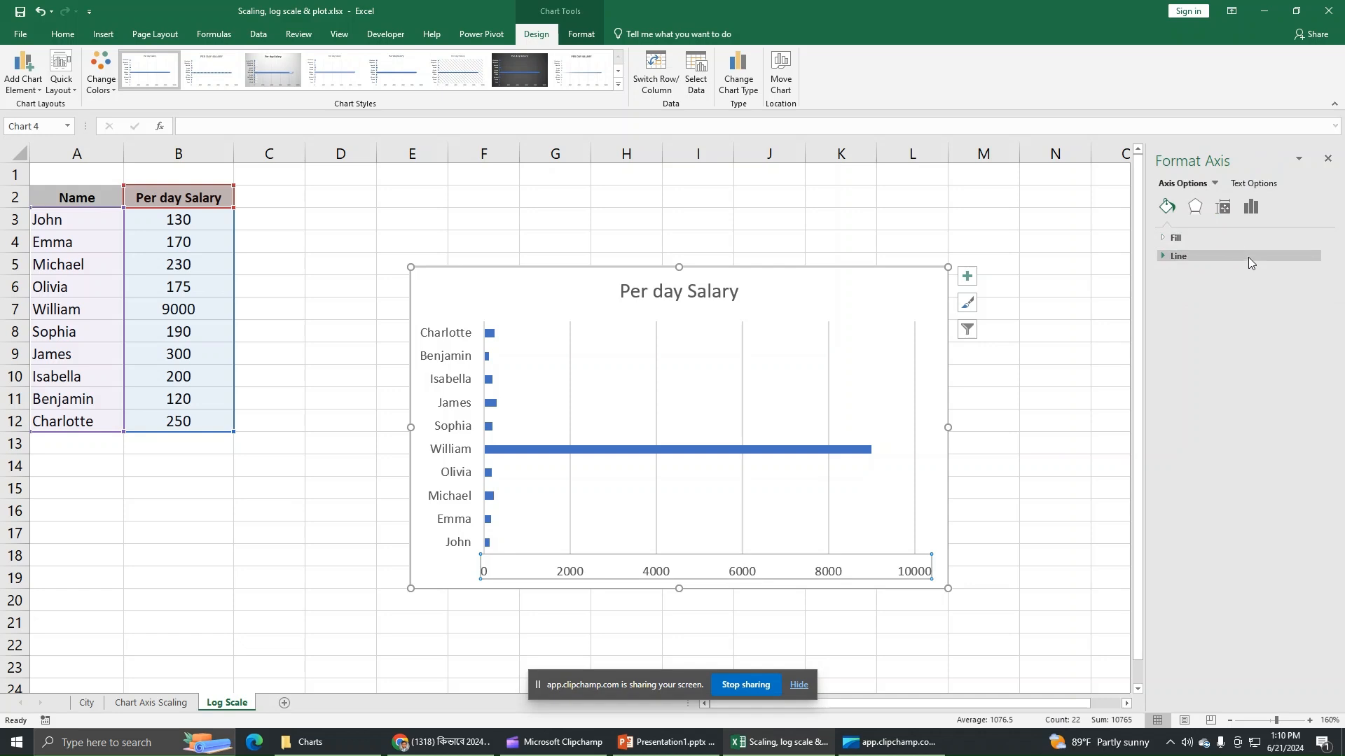
pyautogui.click(1252, 208)
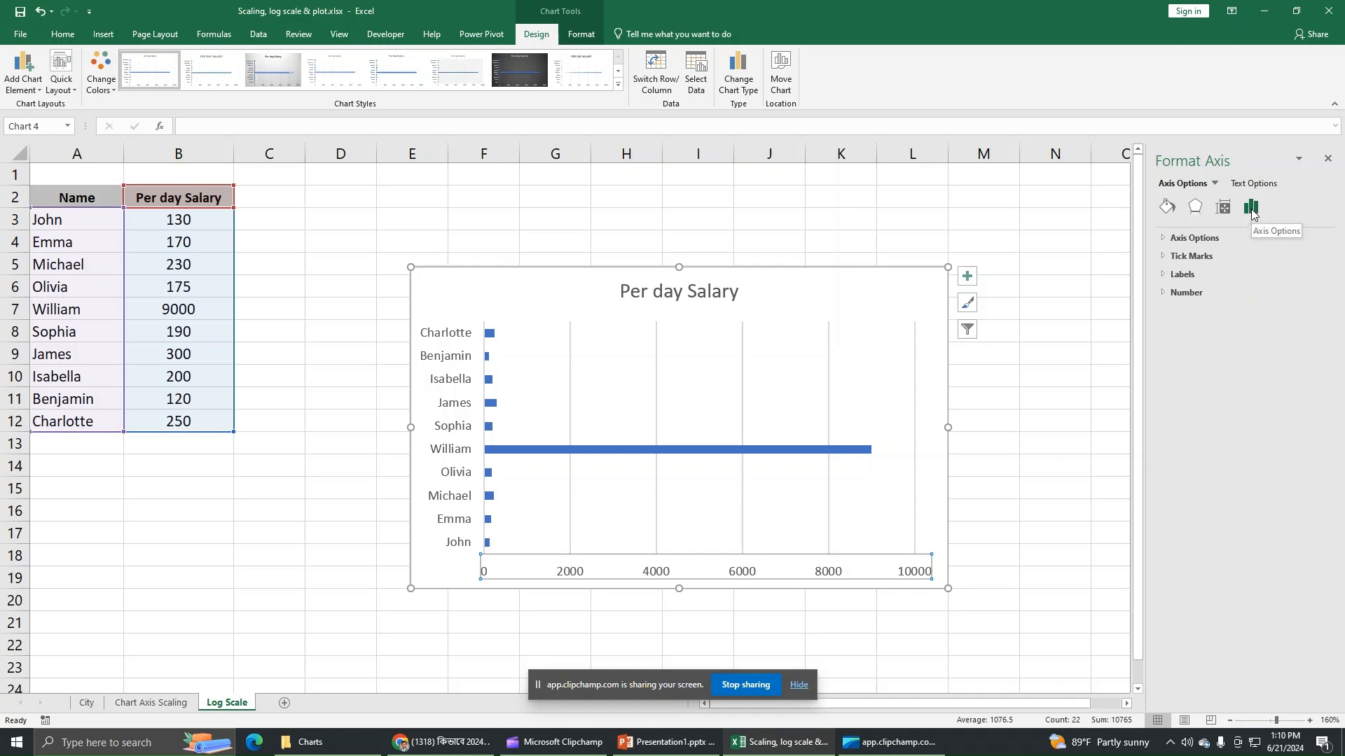
pyautogui.click(1206, 238)
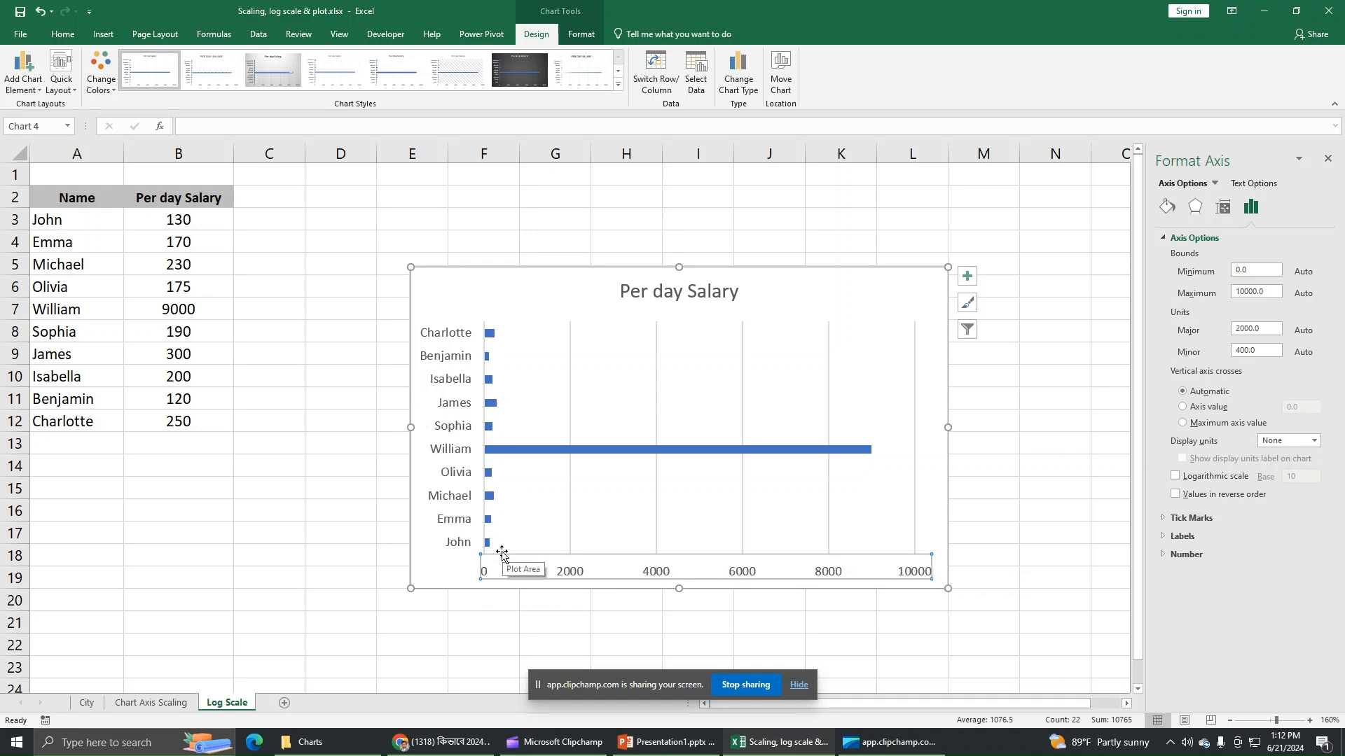
# Step: Switch the value axis to a logarithmic scale and select its Base value
pyautogui.click(1186, 479)
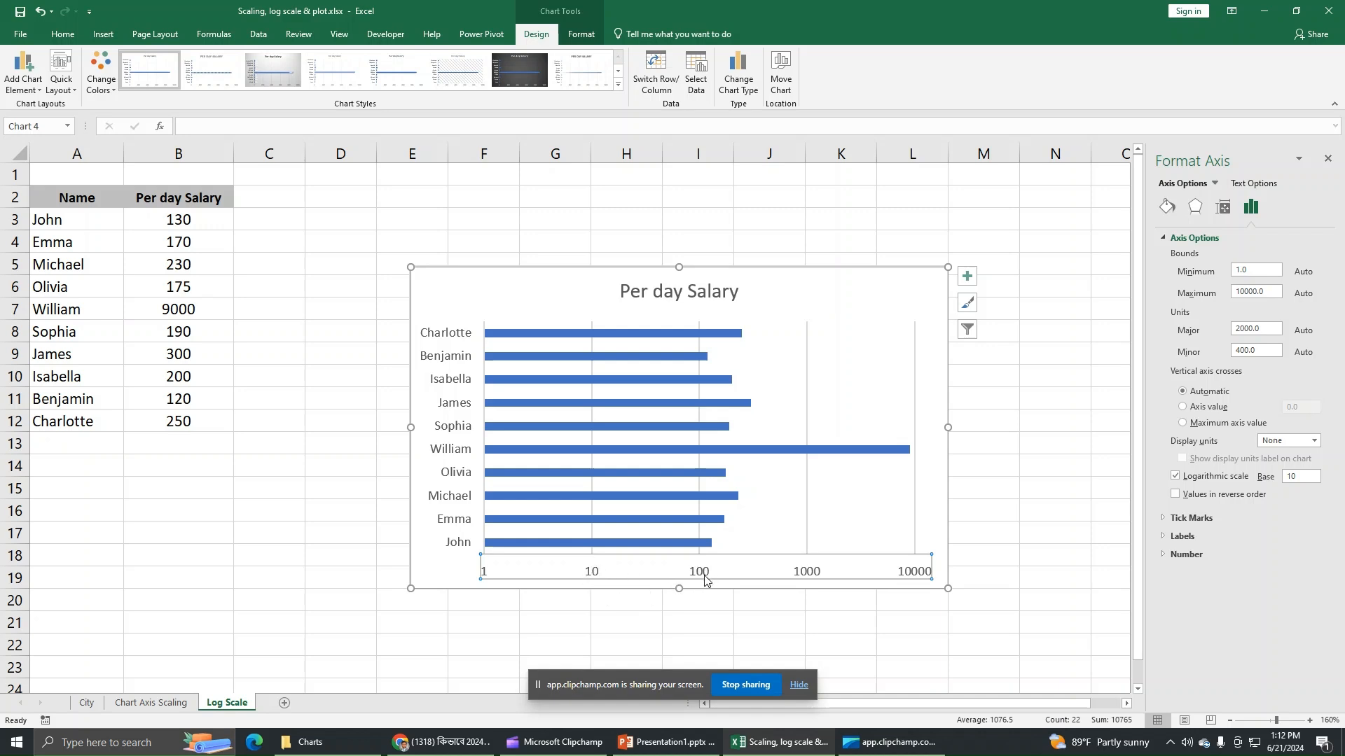
pyautogui.doubleClick(1302, 476)
# Step: Set the logarithmic base to 5, then reselect the whole chart
pyautogui.write('5')
pyautogui.press('Return')
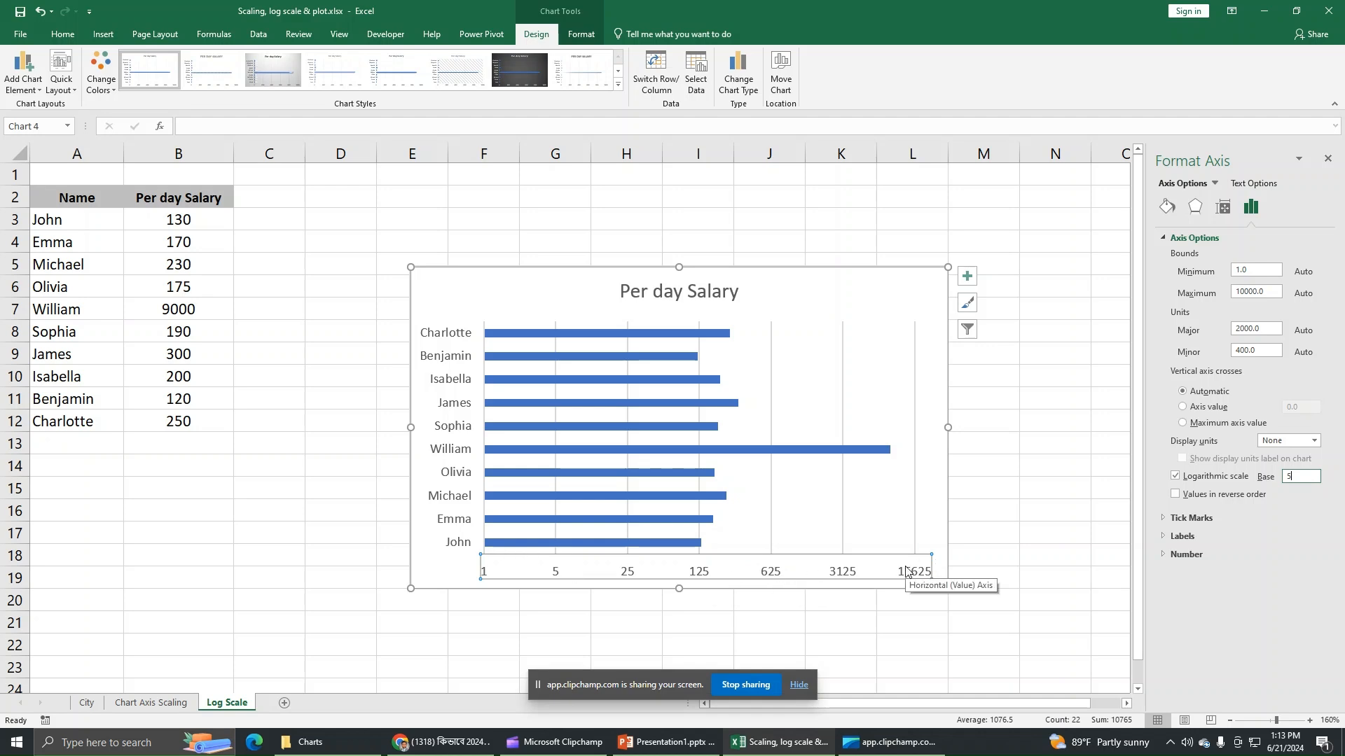
pyautogui.click(841, 288)
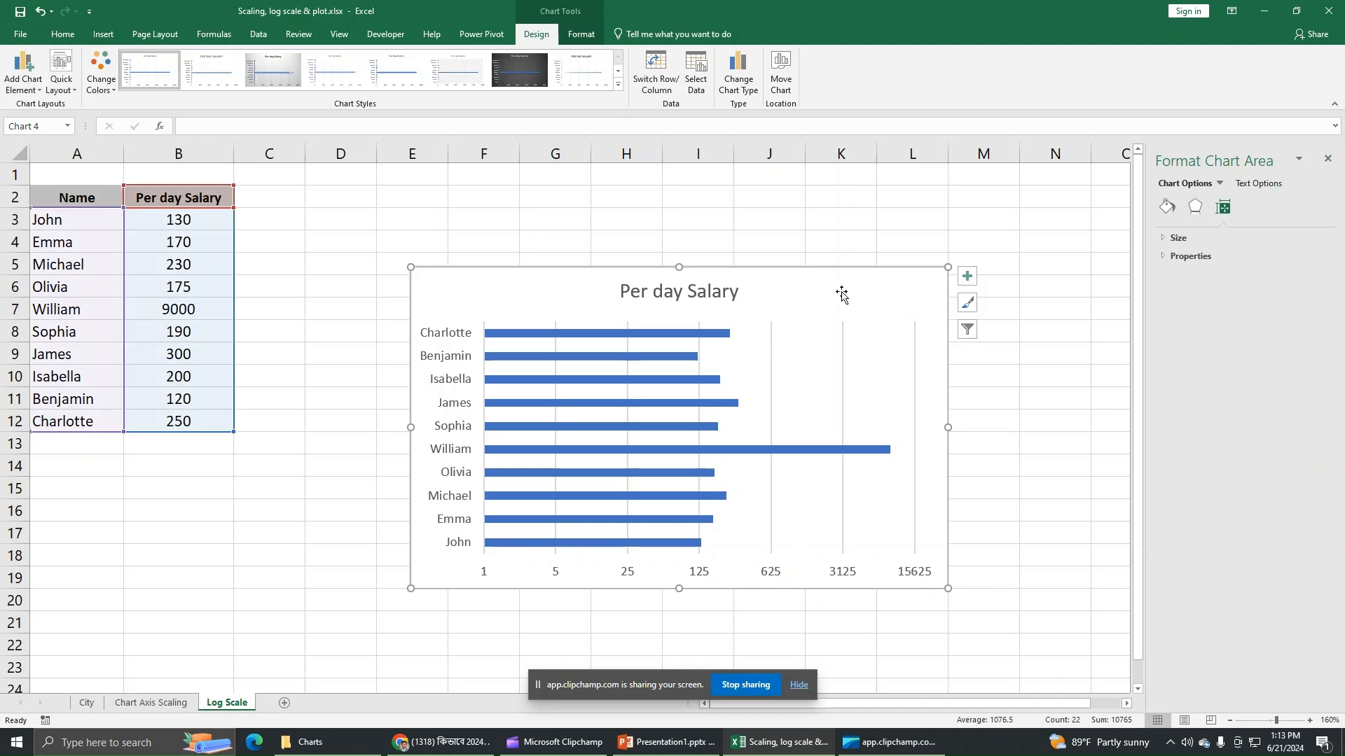
# Step: Show data labels with each salary value on every bar
pyautogui.click(966, 279)
pyautogui.click(1034, 335)
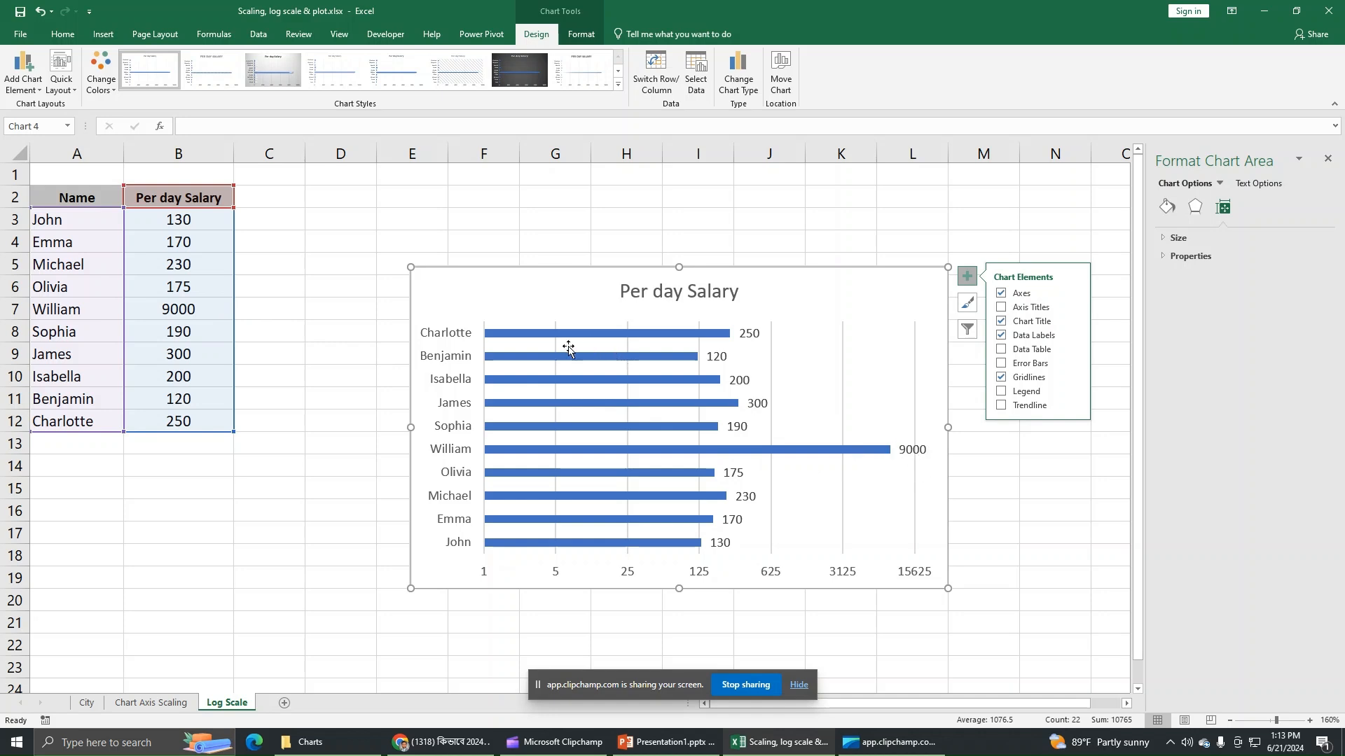
pyautogui.moveTo(510, 336)
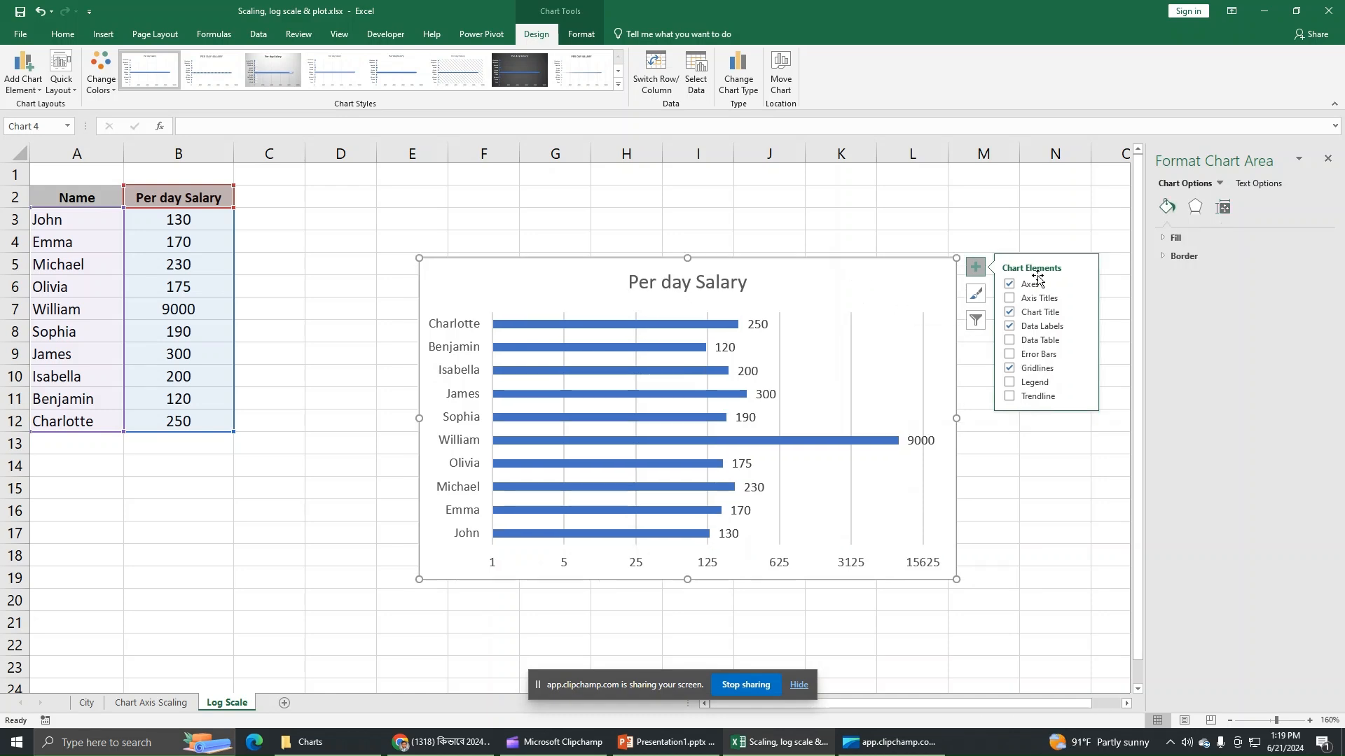
# Step: Change the value axis logarithmic base from 5 back to 10
pyautogui.click(1220, 183)
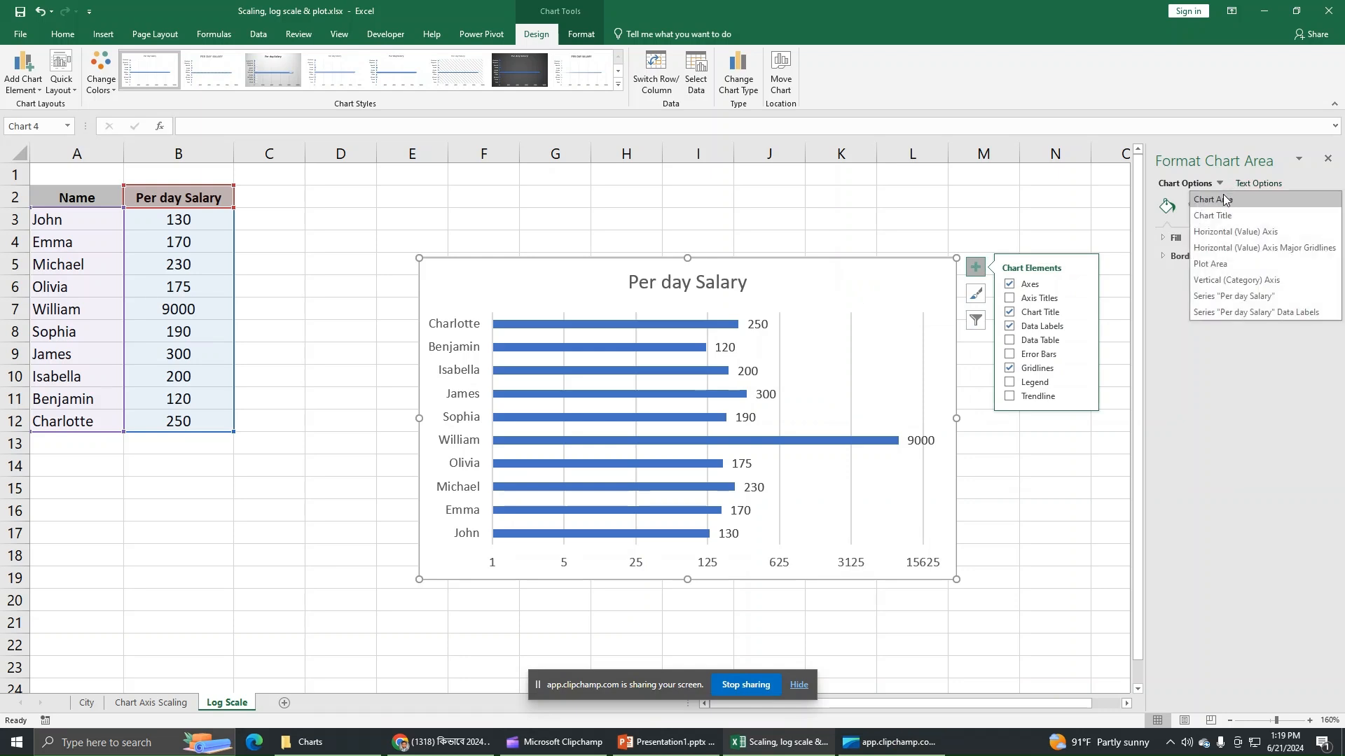
pyautogui.click(1230, 233)
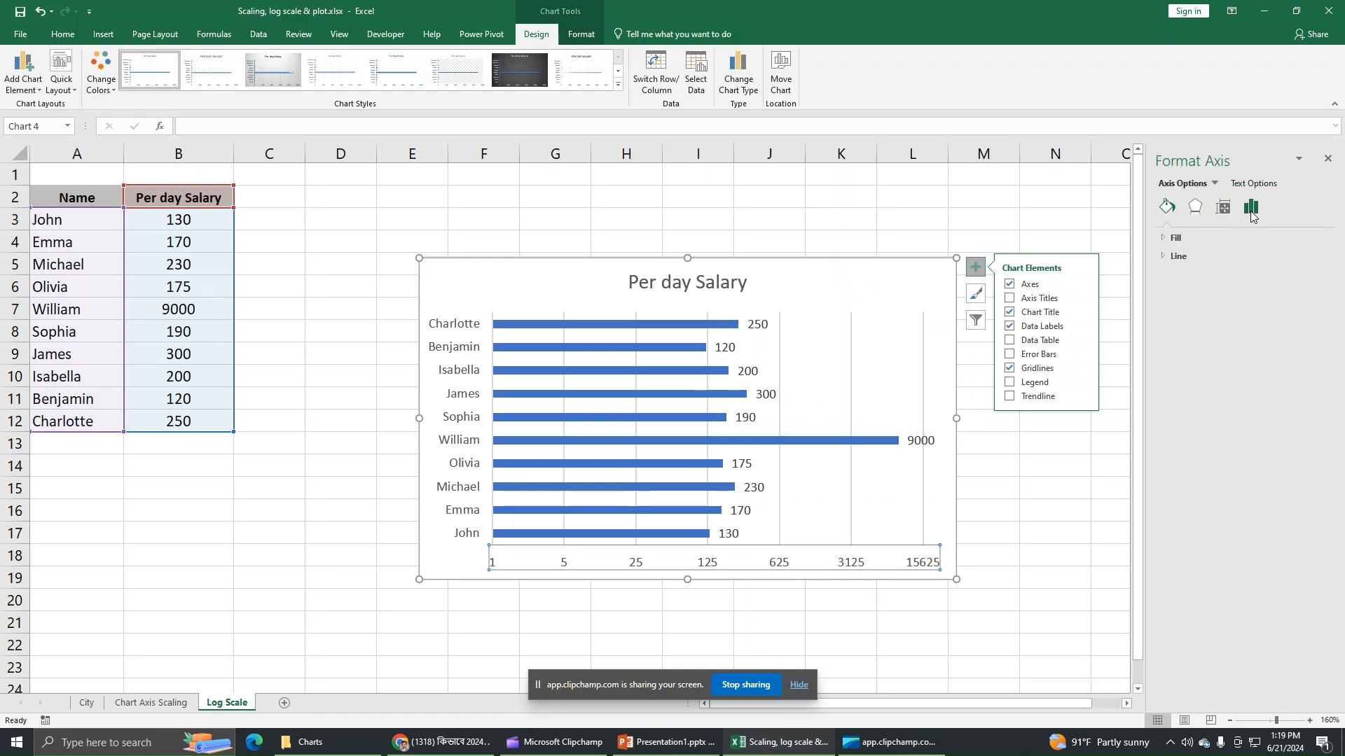
pyautogui.click(1251, 208)
pyautogui.click(1199, 241)
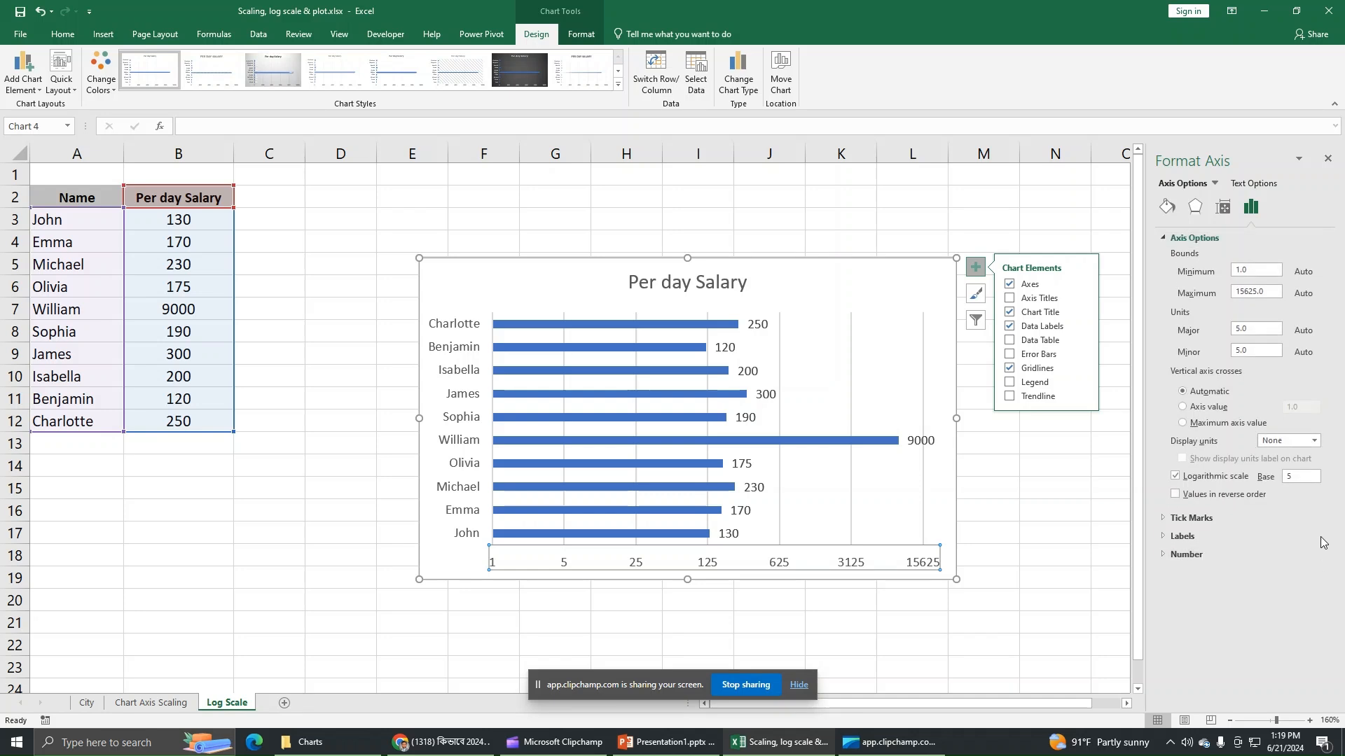
pyautogui.click(1280, 476)
pyautogui.press('Return')
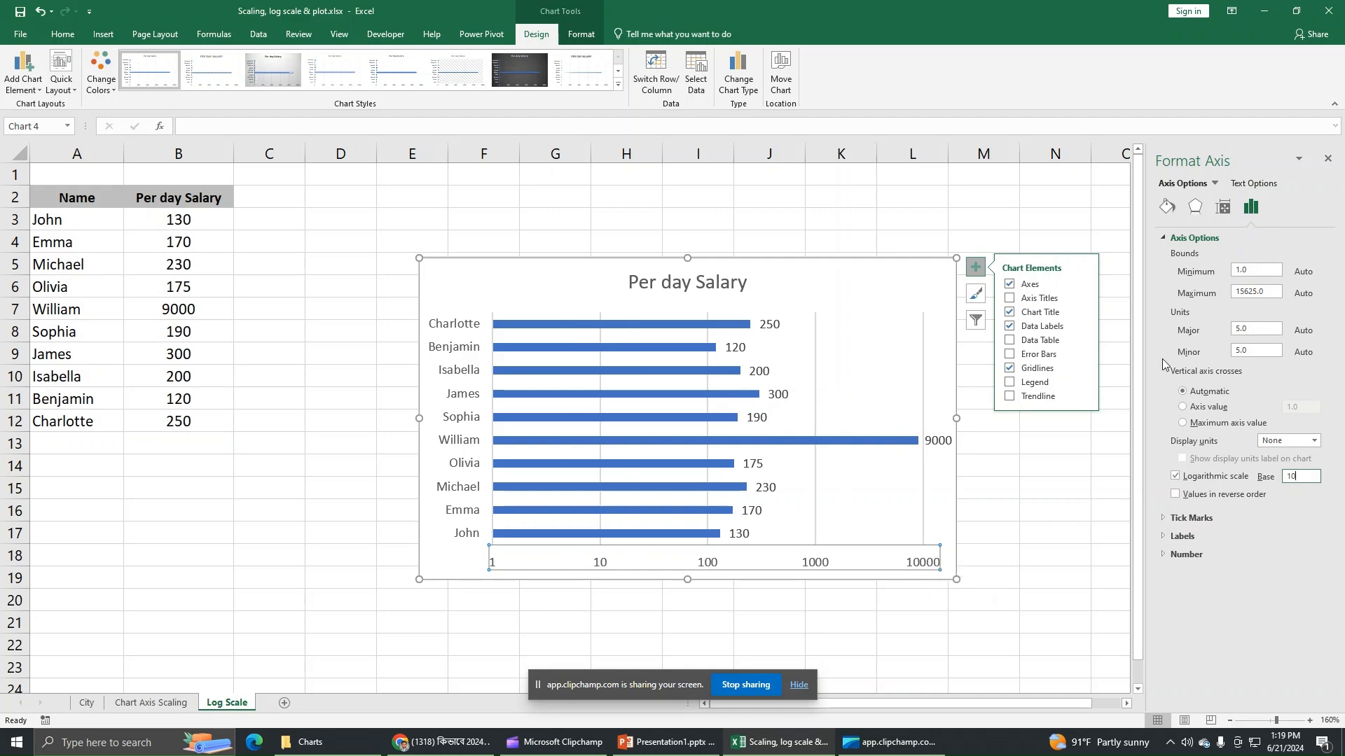
# Step: Close the Format Axis pane and add axis titles to the chart
pyautogui.click(1328, 163)
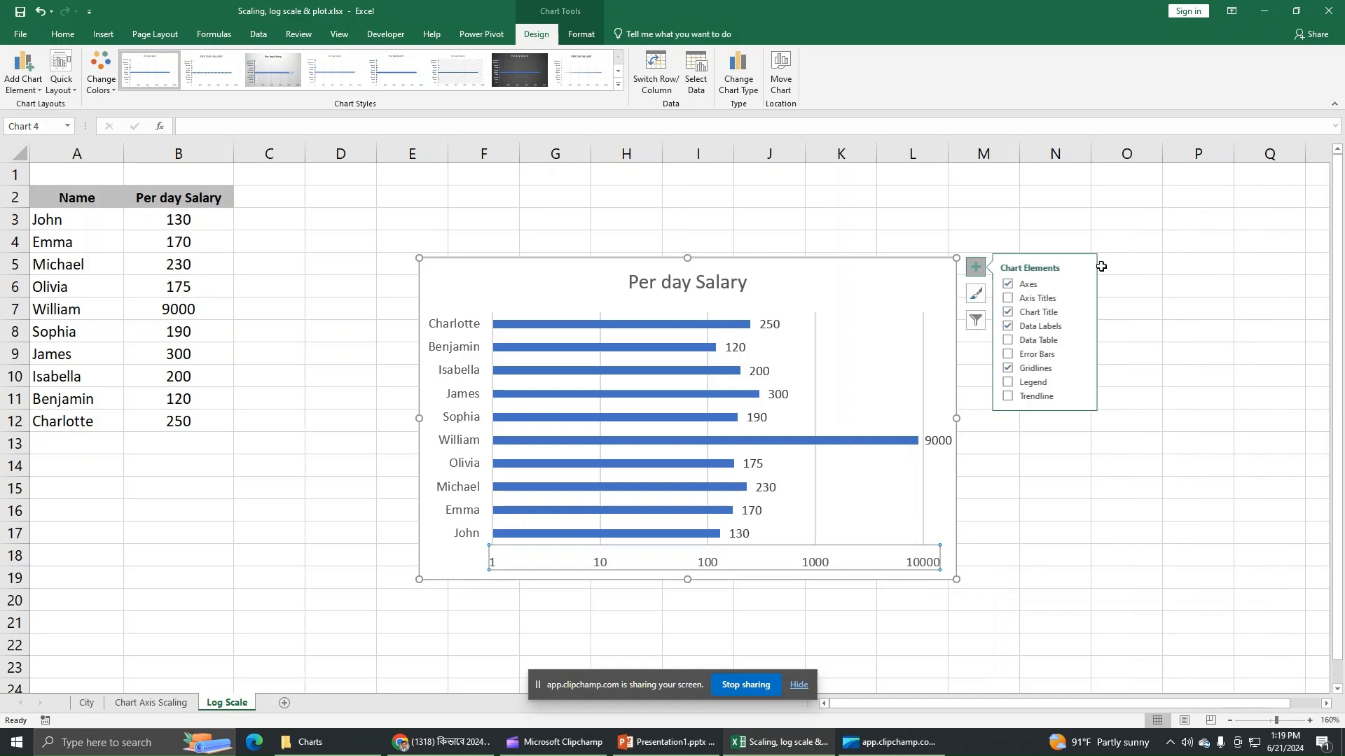
pyautogui.click(975, 267)
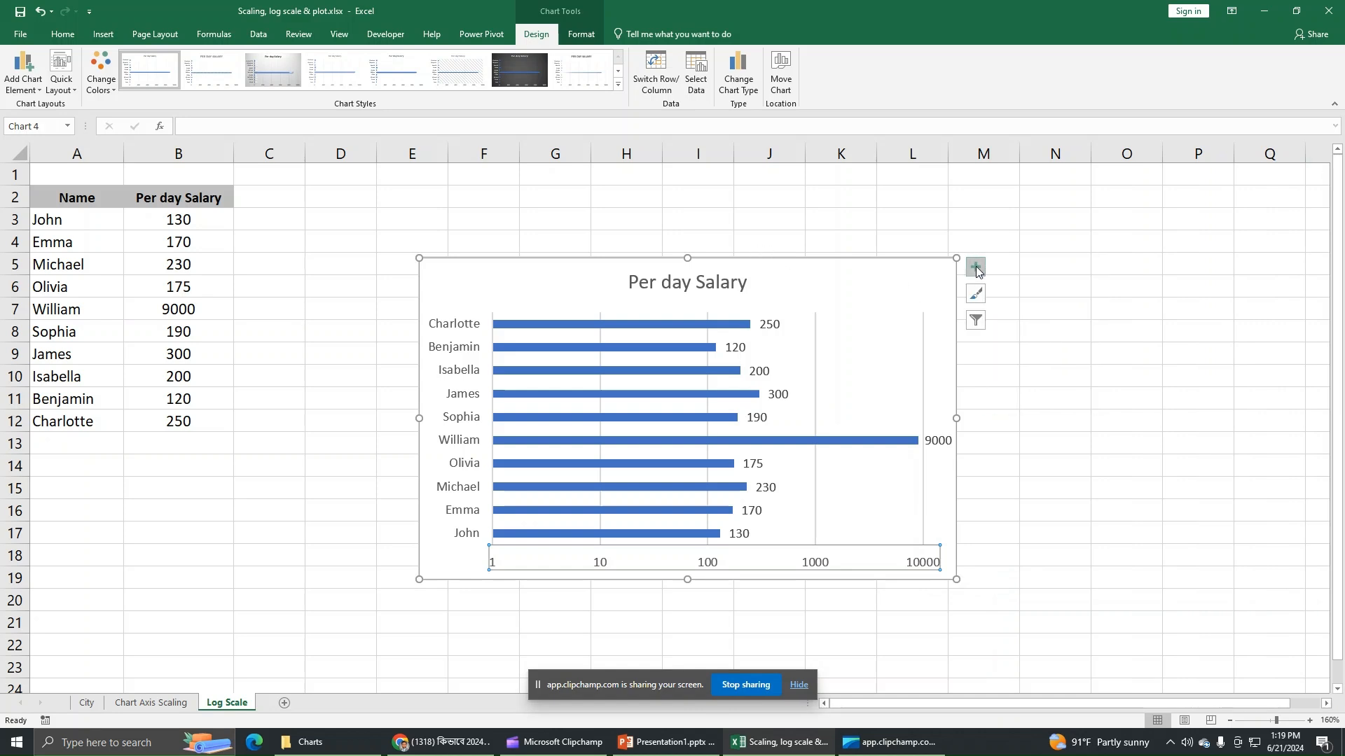
pyautogui.click(975, 266)
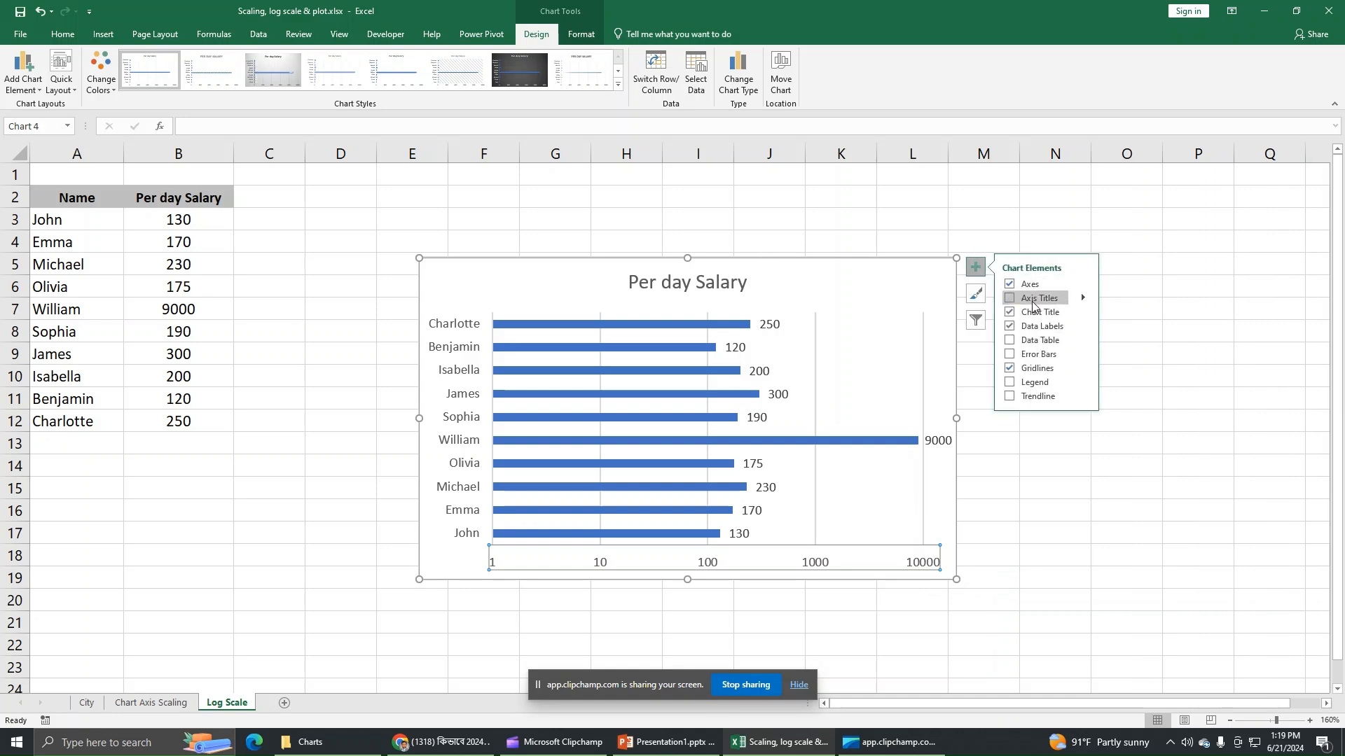
pyautogui.click(1027, 303)
# Step: Title the vertical axis 'Employee Name' and the horizontal axis 'Salary Per day'
pyautogui.click(446, 392)
pyautogui.press('BackSpace')
pyautogui.press('BackSpace')
pyautogui.press('BackSpace')
pyautogui.press('BackSpace')
pyautogui.press('BackSpace')
pyautogui.press('BackSpace')
pyautogui.press('BackSpace')
pyautogui.press('BackSpace')
pyautogui.press('BackSpace')
pyautogui.press('BackSpace')
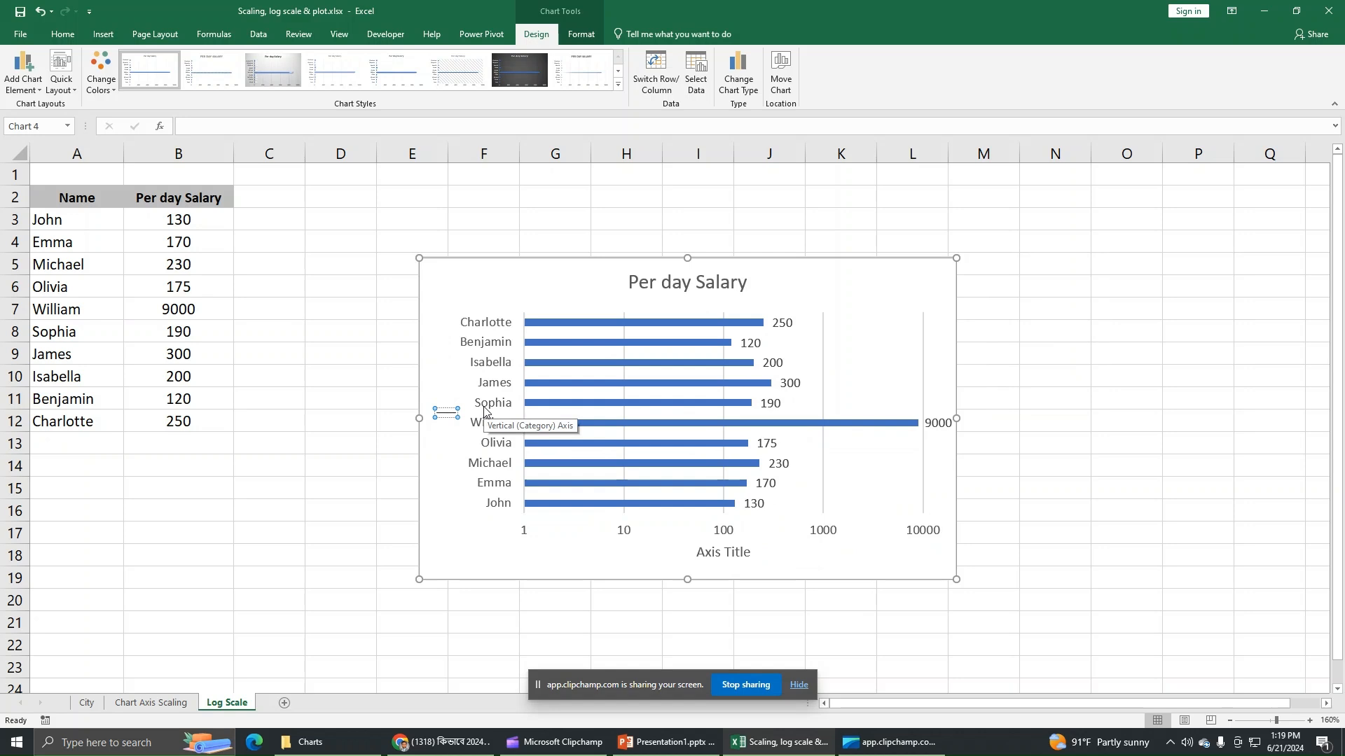
pyautogui.write('Employee')
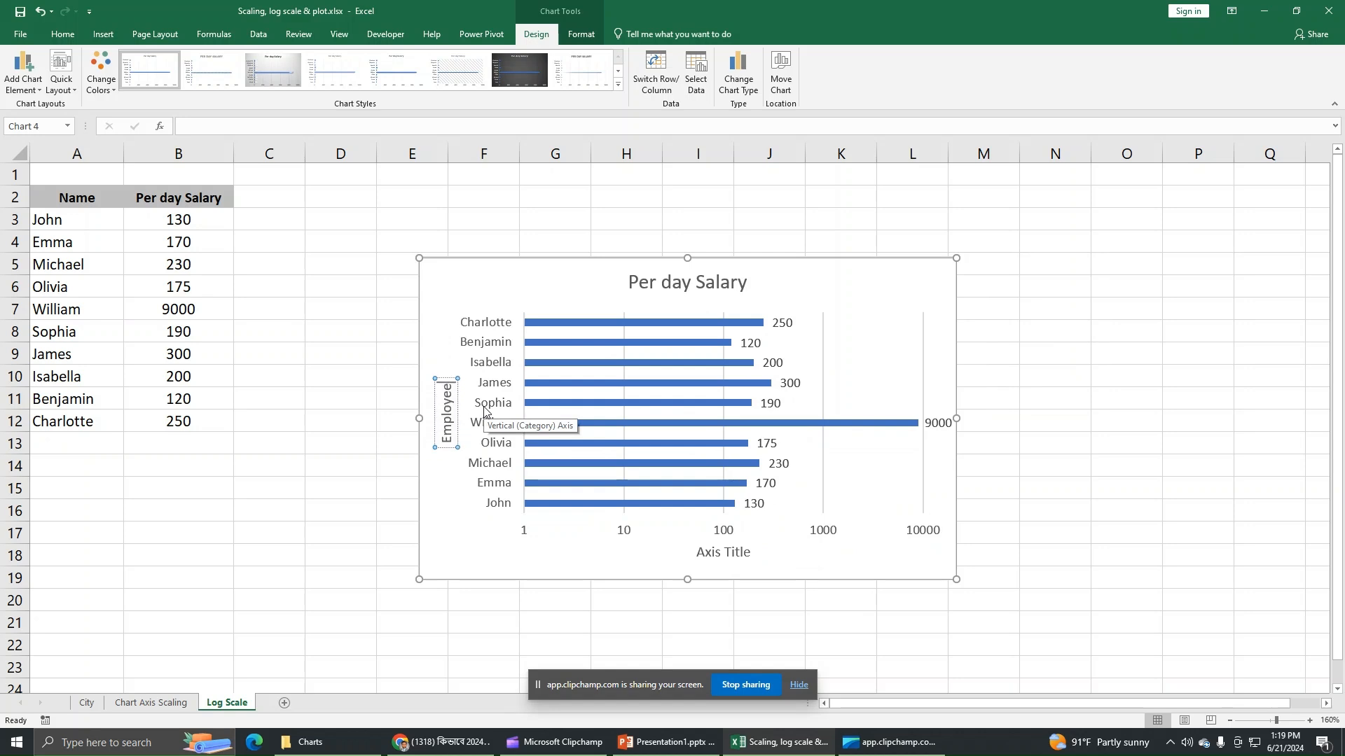
pyautogui.write(' Name')
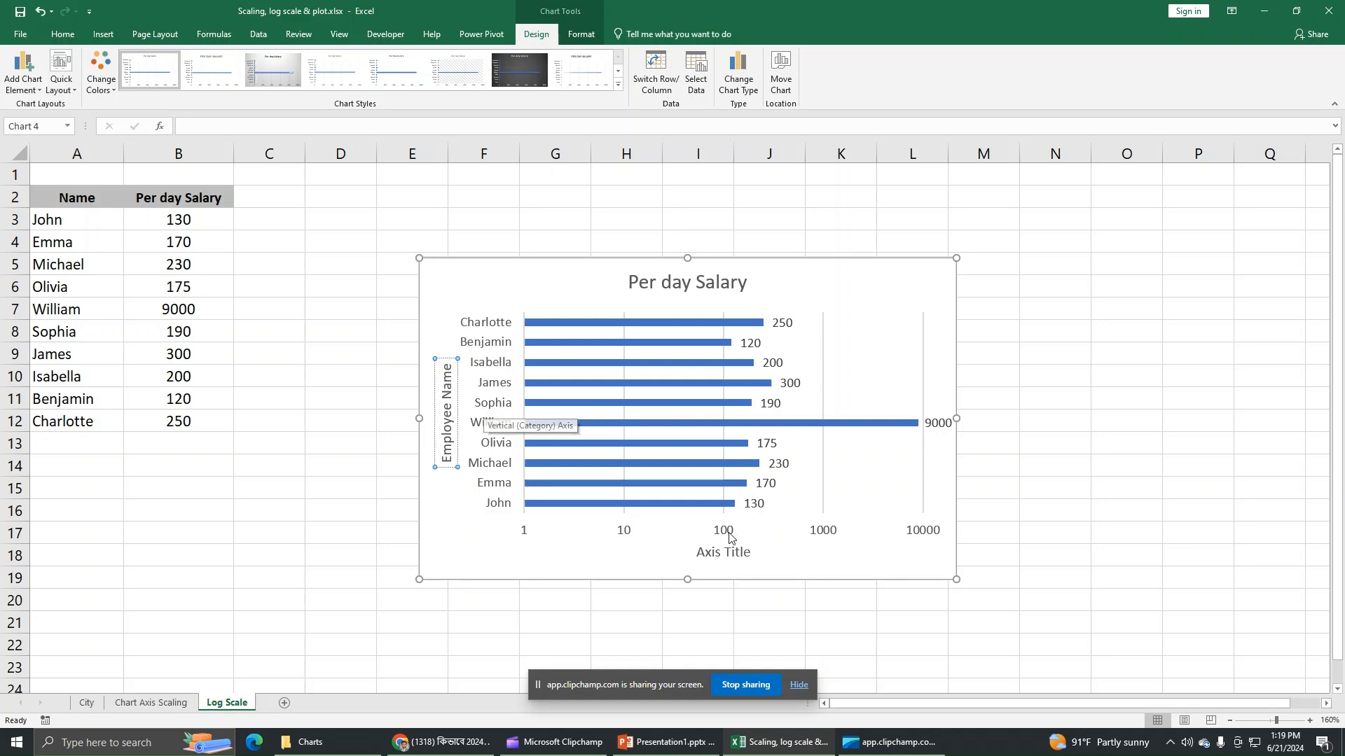
pyautogui.click(740, 557)
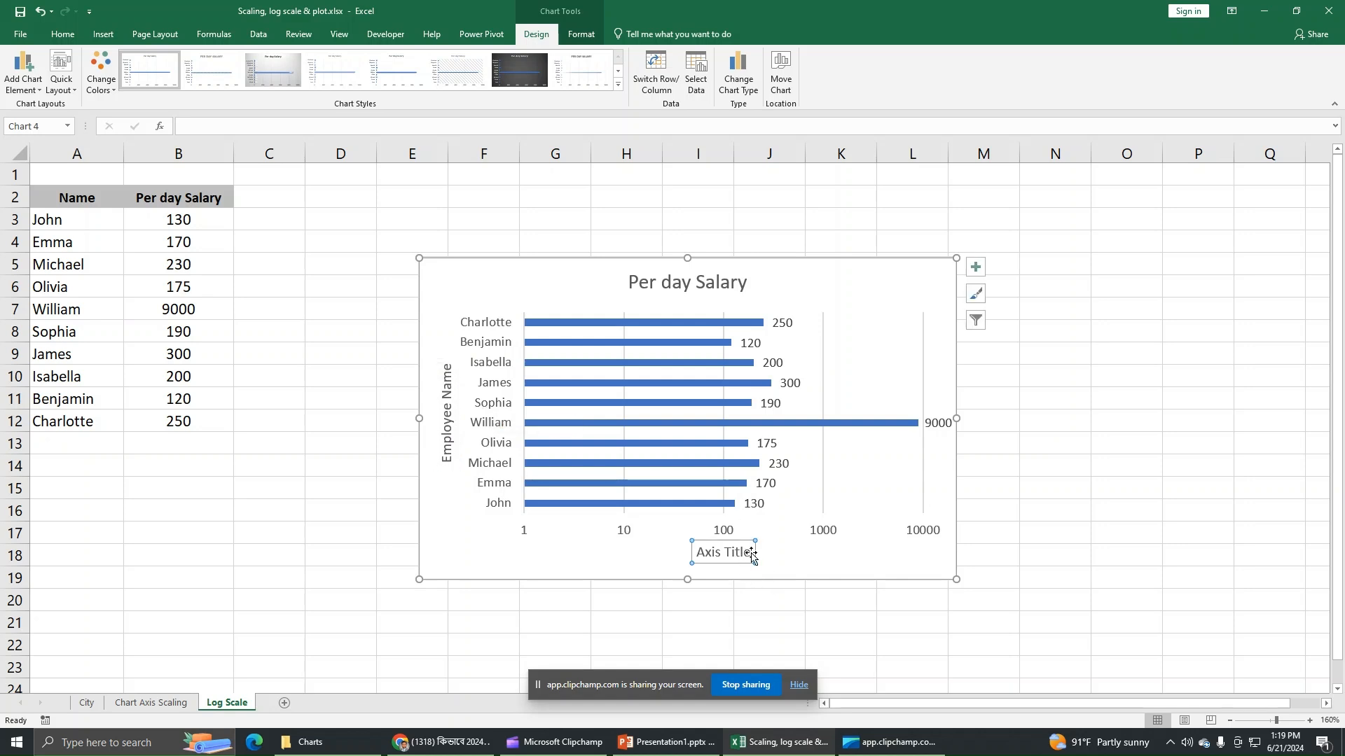
pyautogui.tripleClick(747, 553)
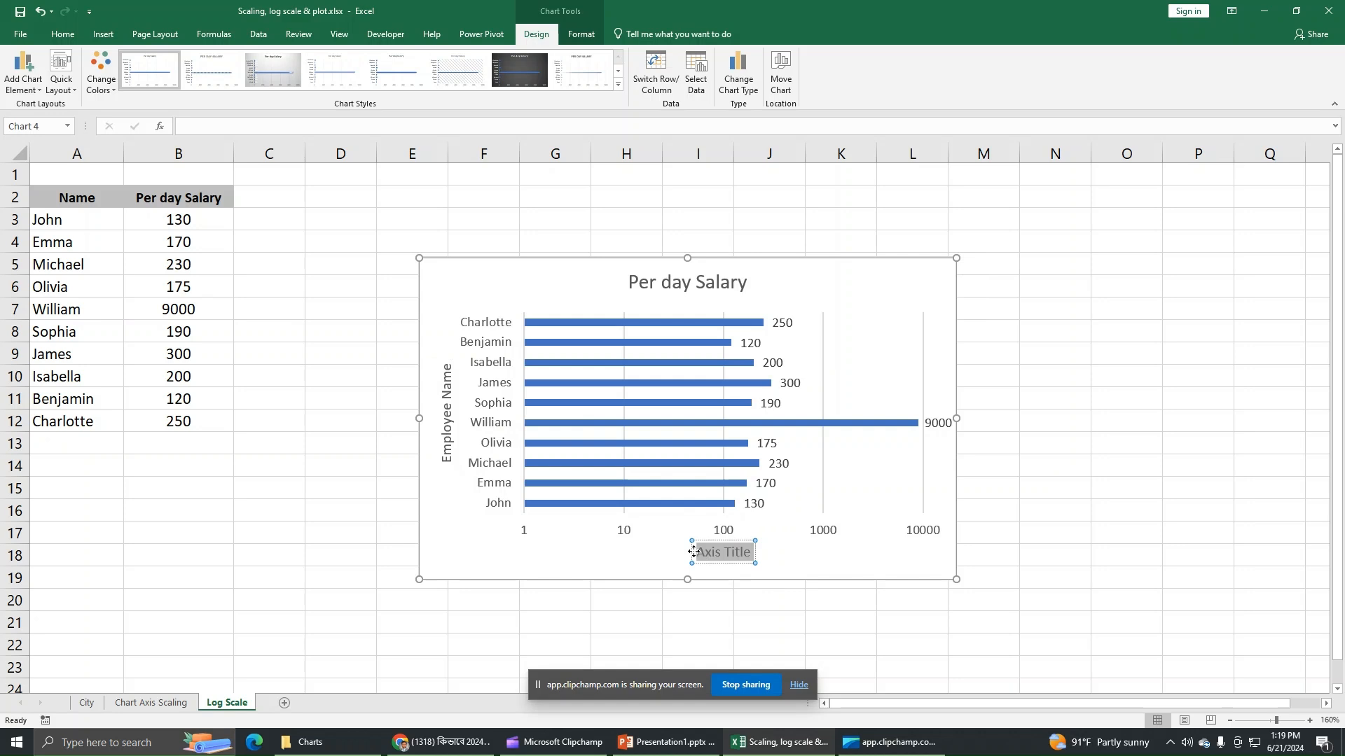
pyautogui.write('Salary')
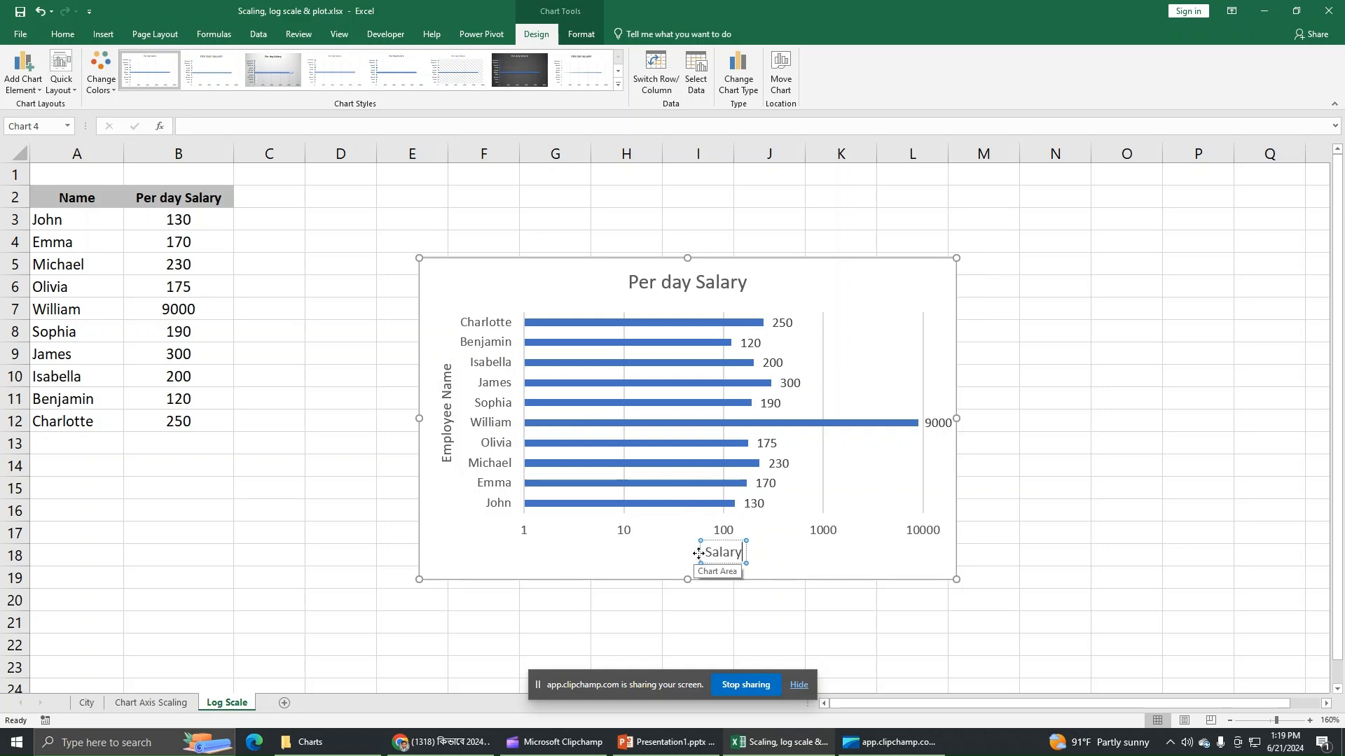
pyautogui.write(' Per ')
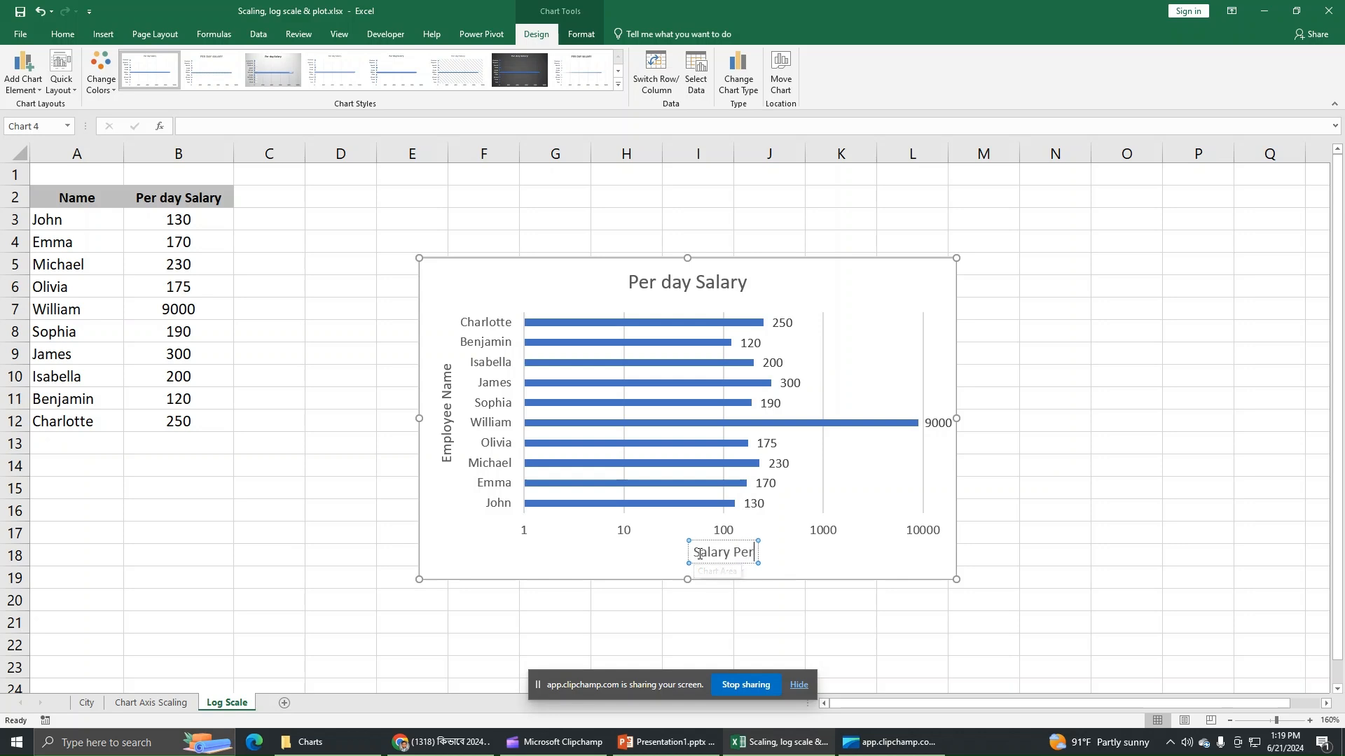
pyautogui.write('day')
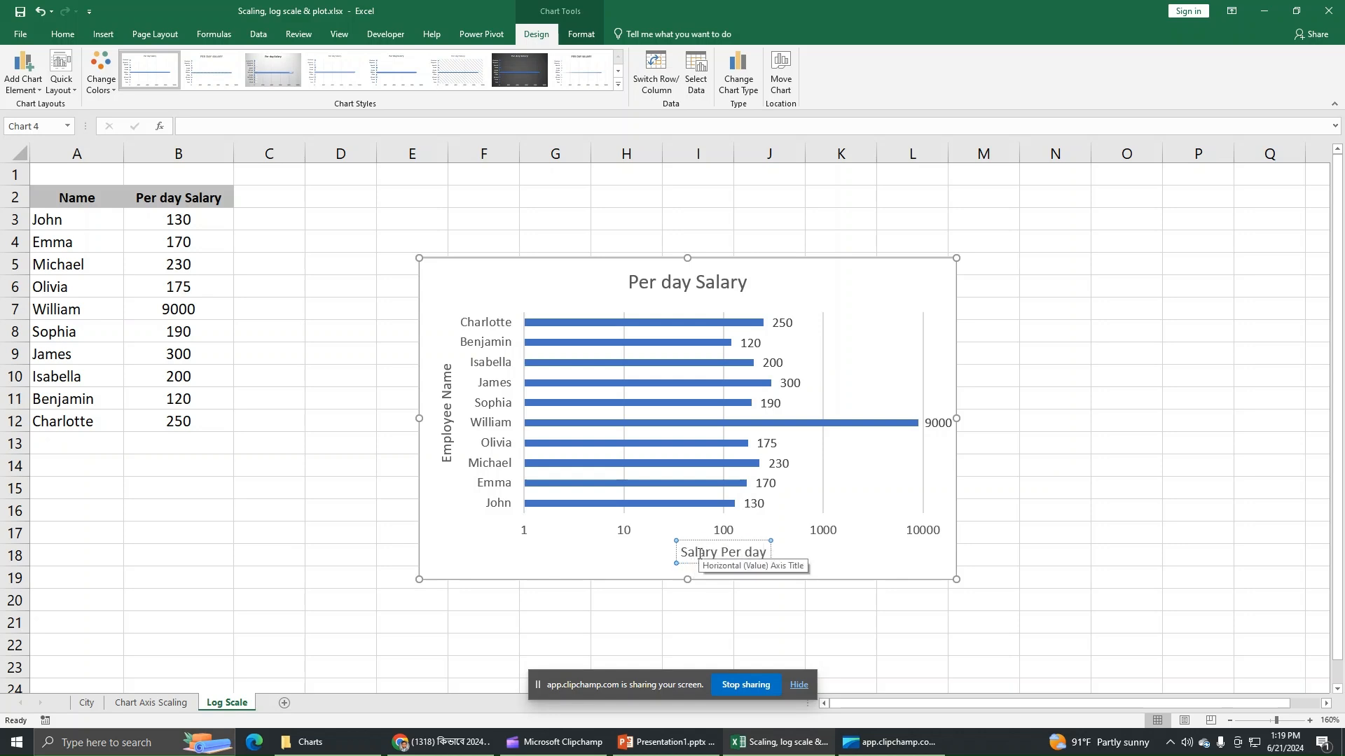
# Step: Append 'of Employees' to the chart title, then deselect the chart
pyautogui.click(744, 282)
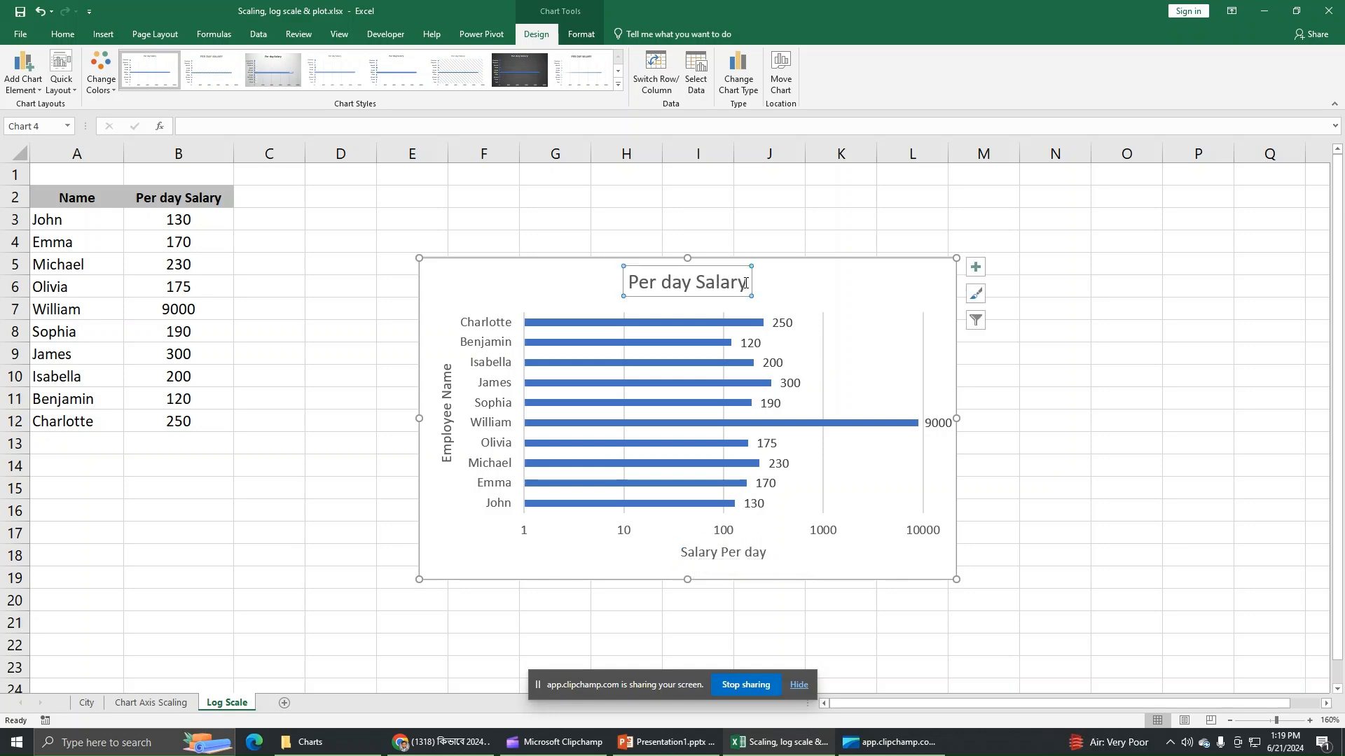
pyautogui.write('of Em')
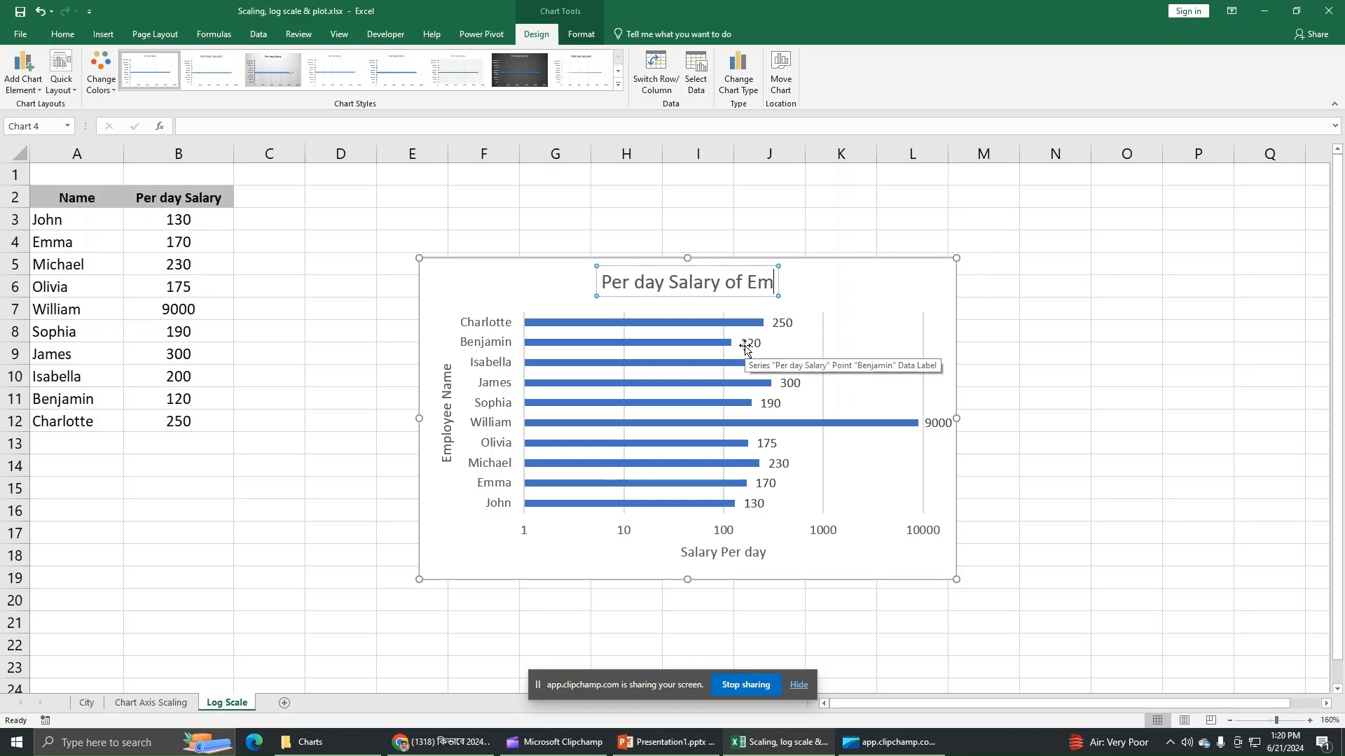
pyautogui.write('ployees')
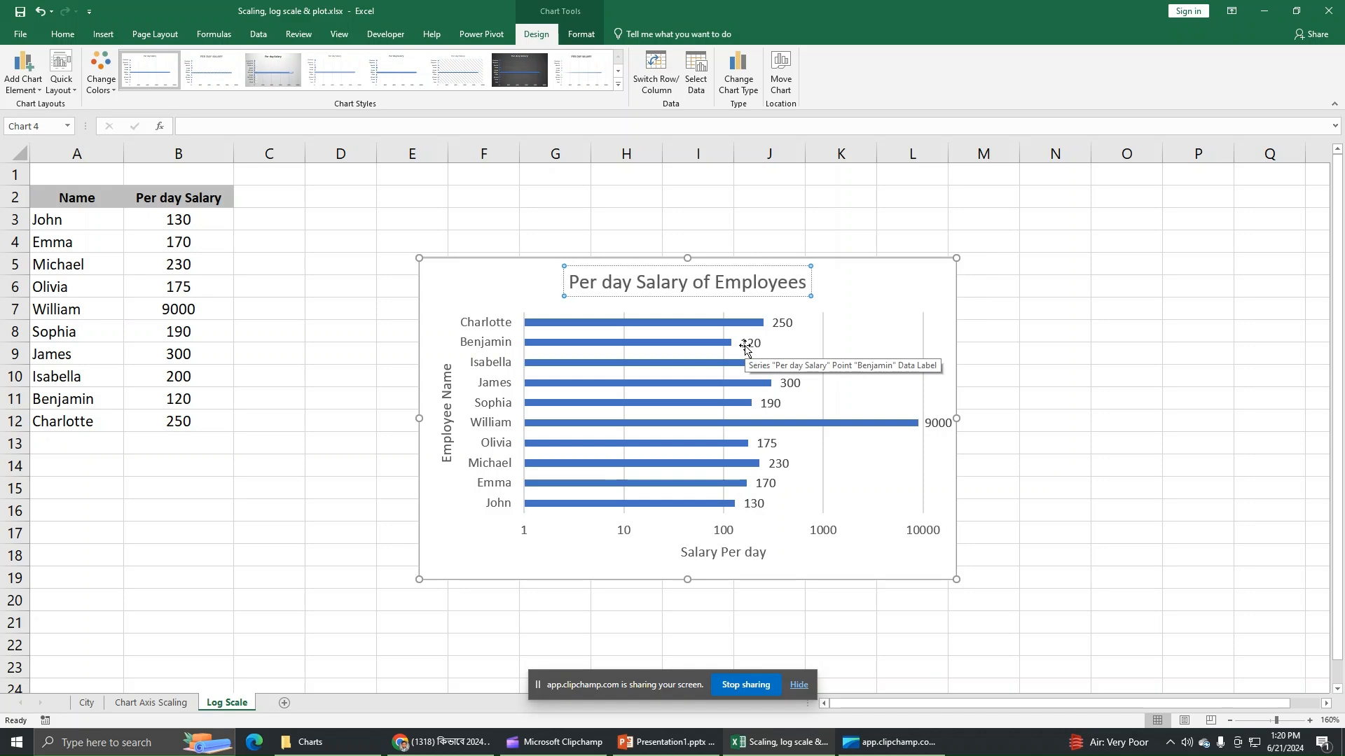
pyautogui.click(1109, 307)
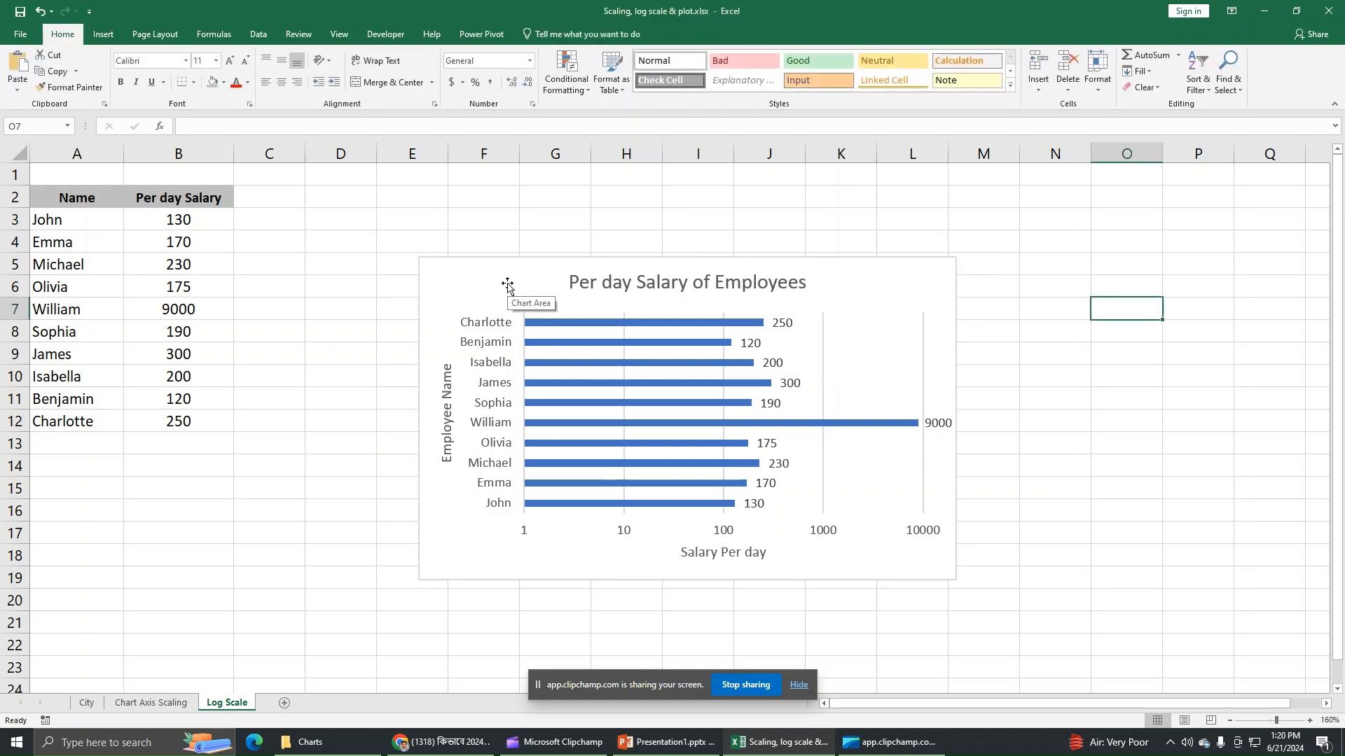